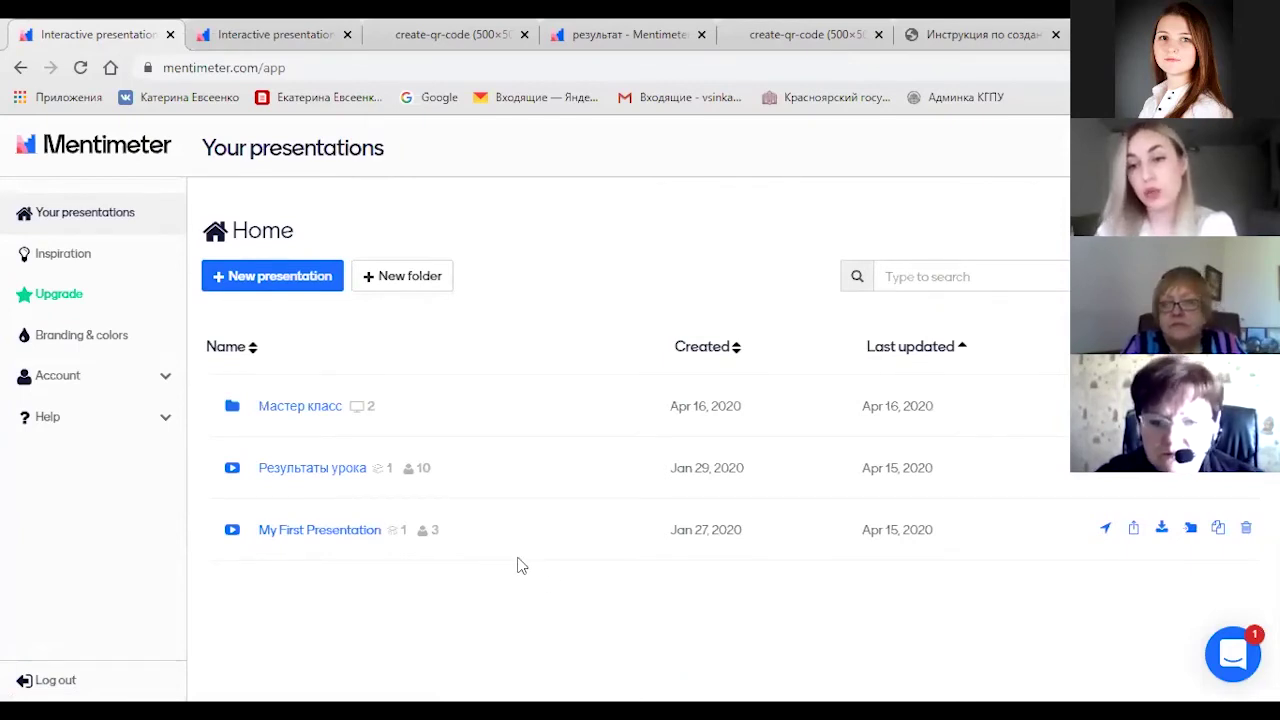
- Create a new presentation named "мастер класс2"
click(243, 285)
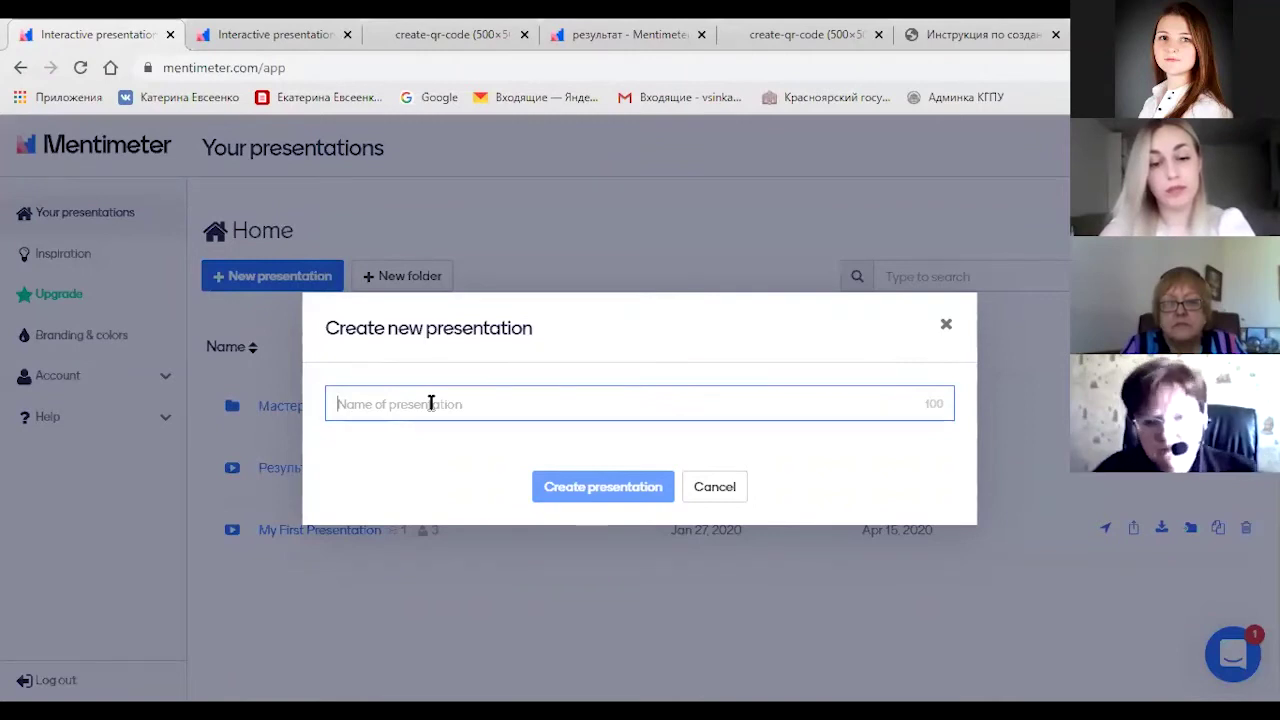
text(мастер коа)
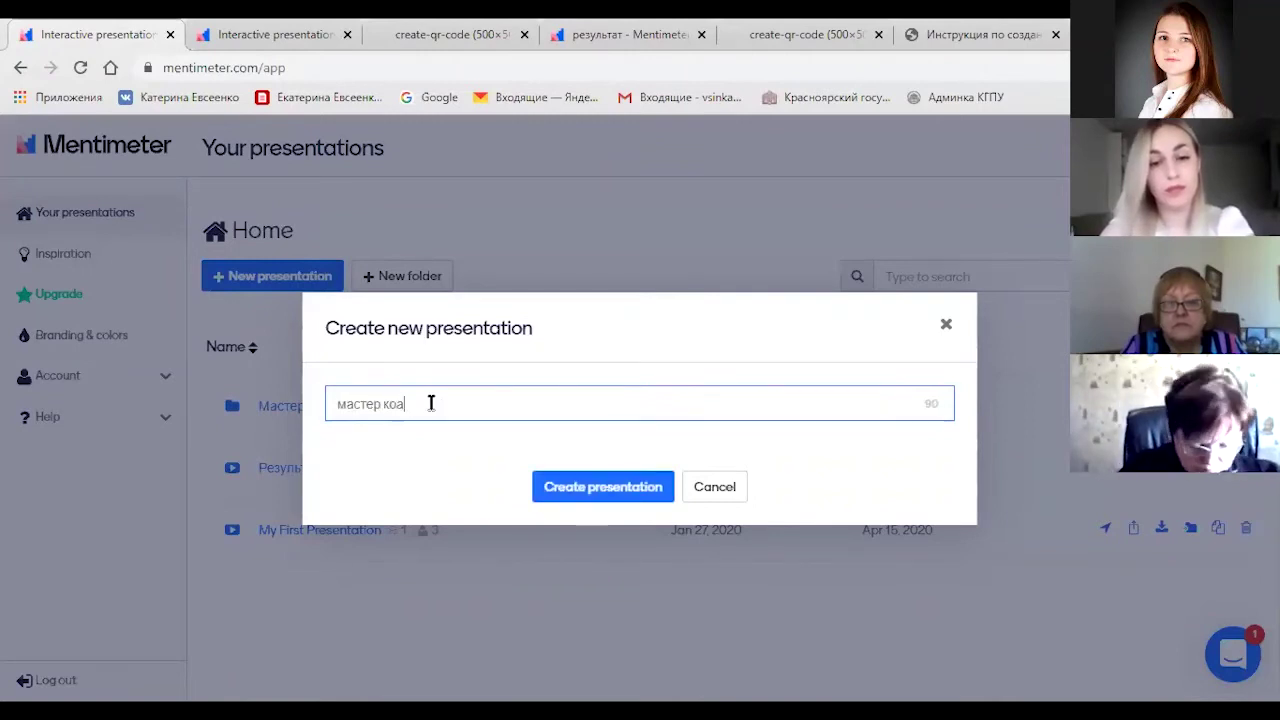
key(BackSpace)
key(BackSpace)
text(ласс2)
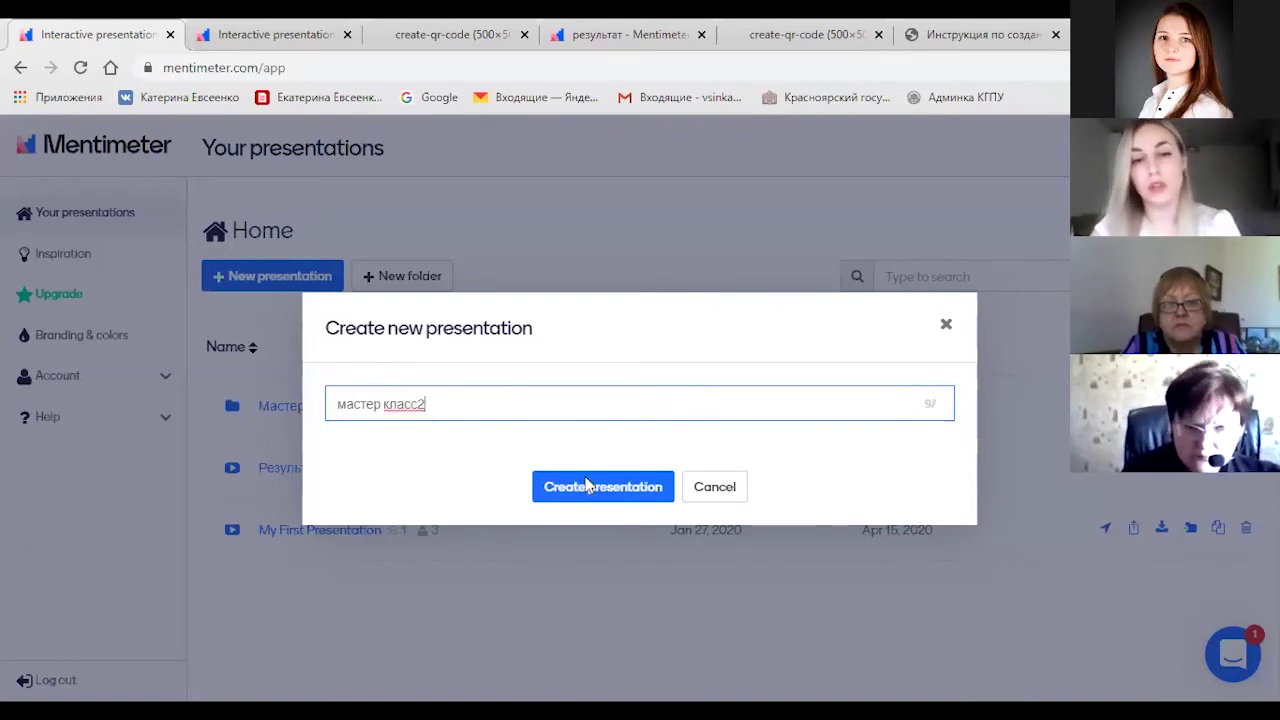
click(537, 490)
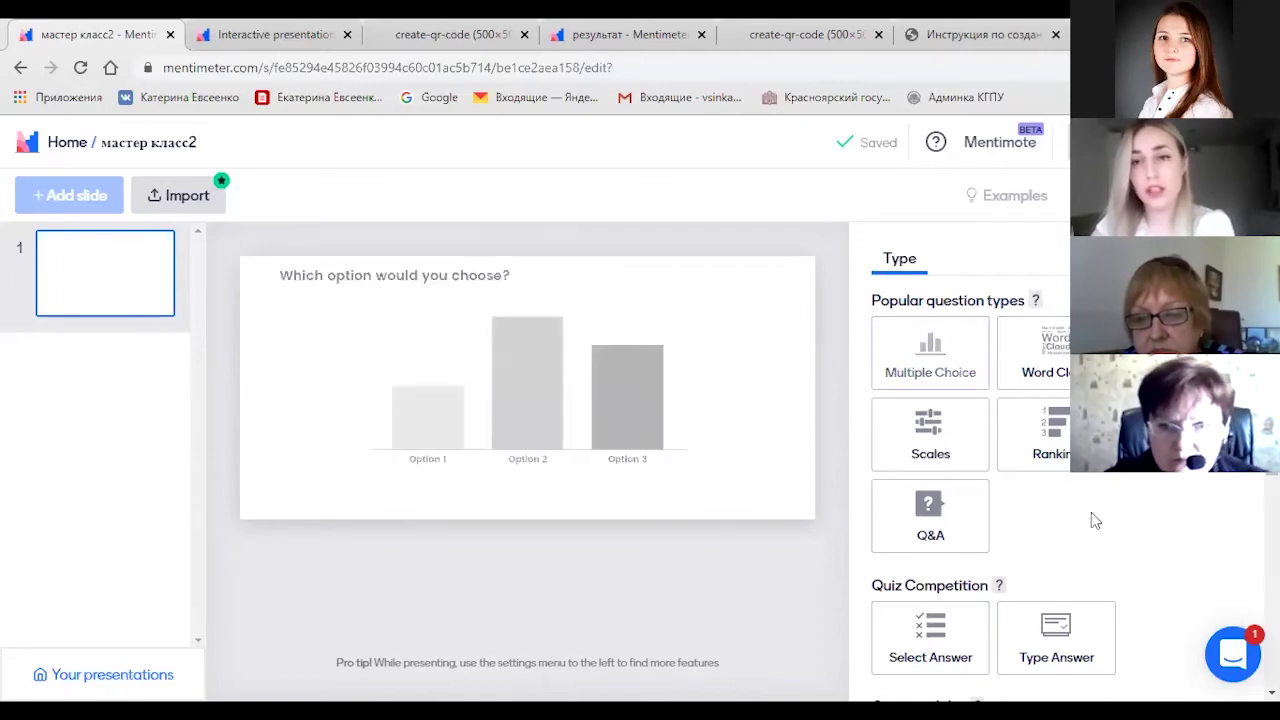
- Translate the editor page into Russian and make the first slide a Multiple Choice question
right_click(1061, 448)
click(1040, 414)
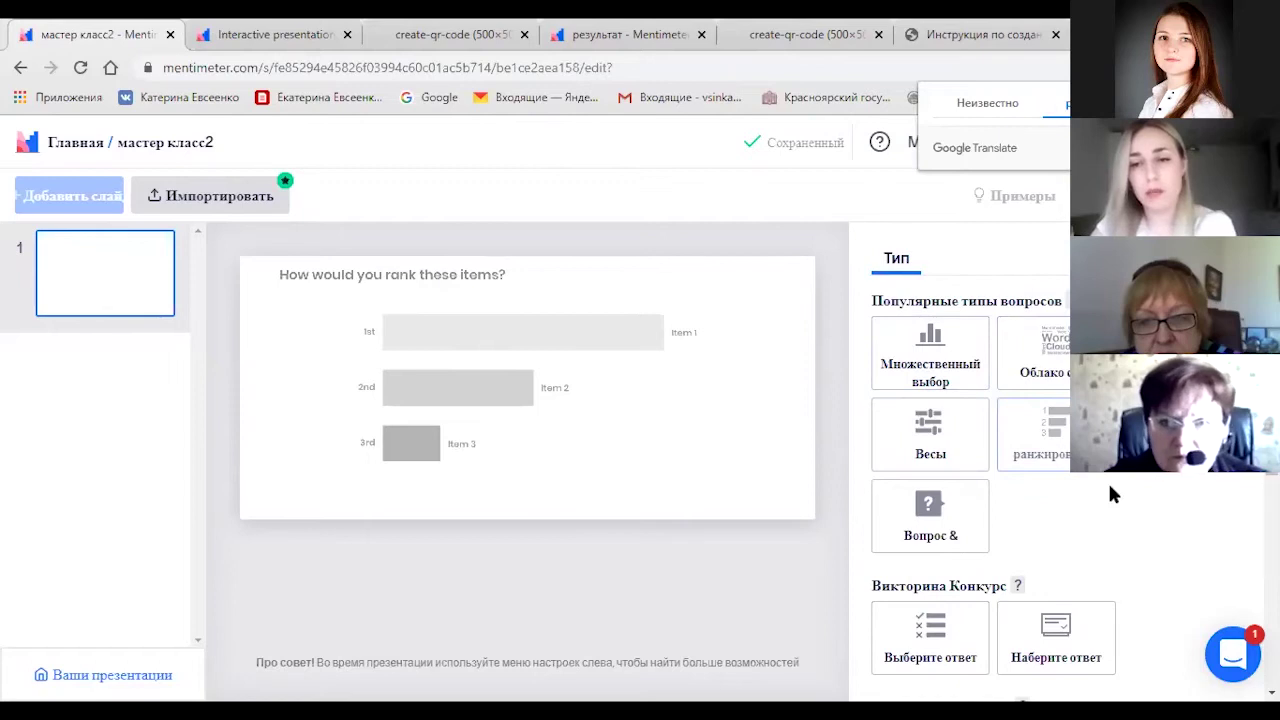
scroll(1085, 497, down, 4)
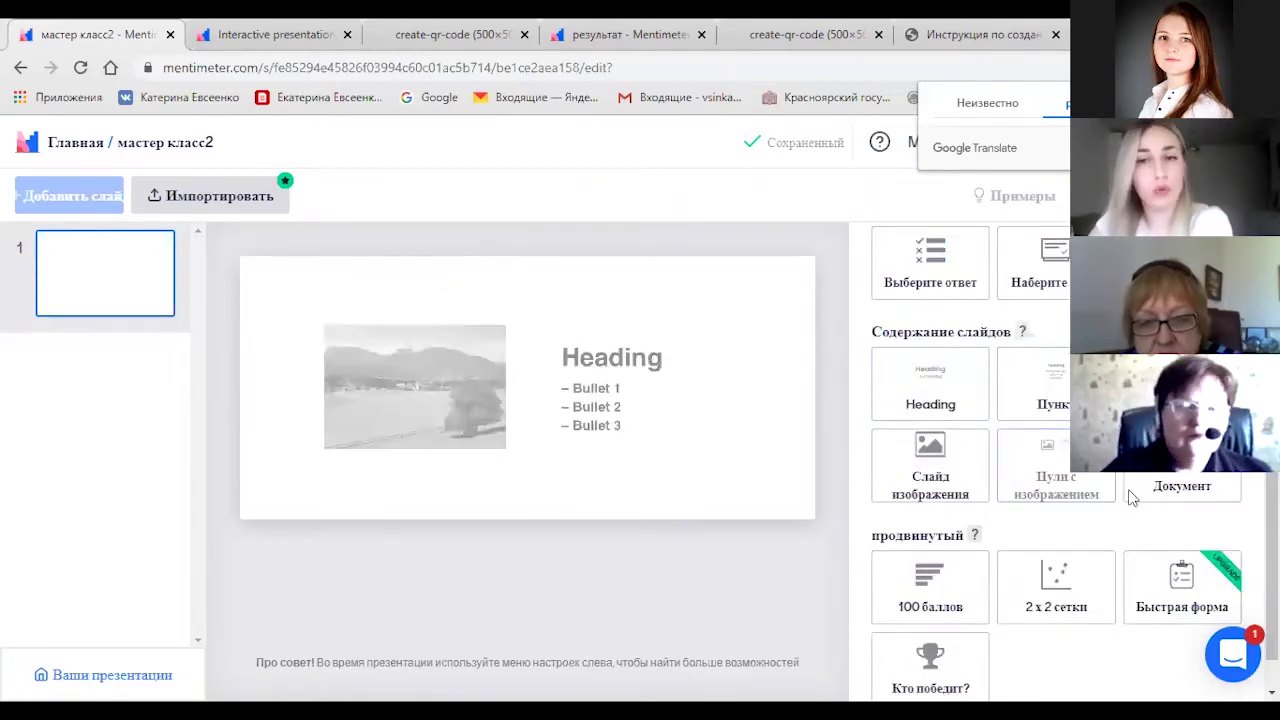
scroll(1130, 498, up, 4)
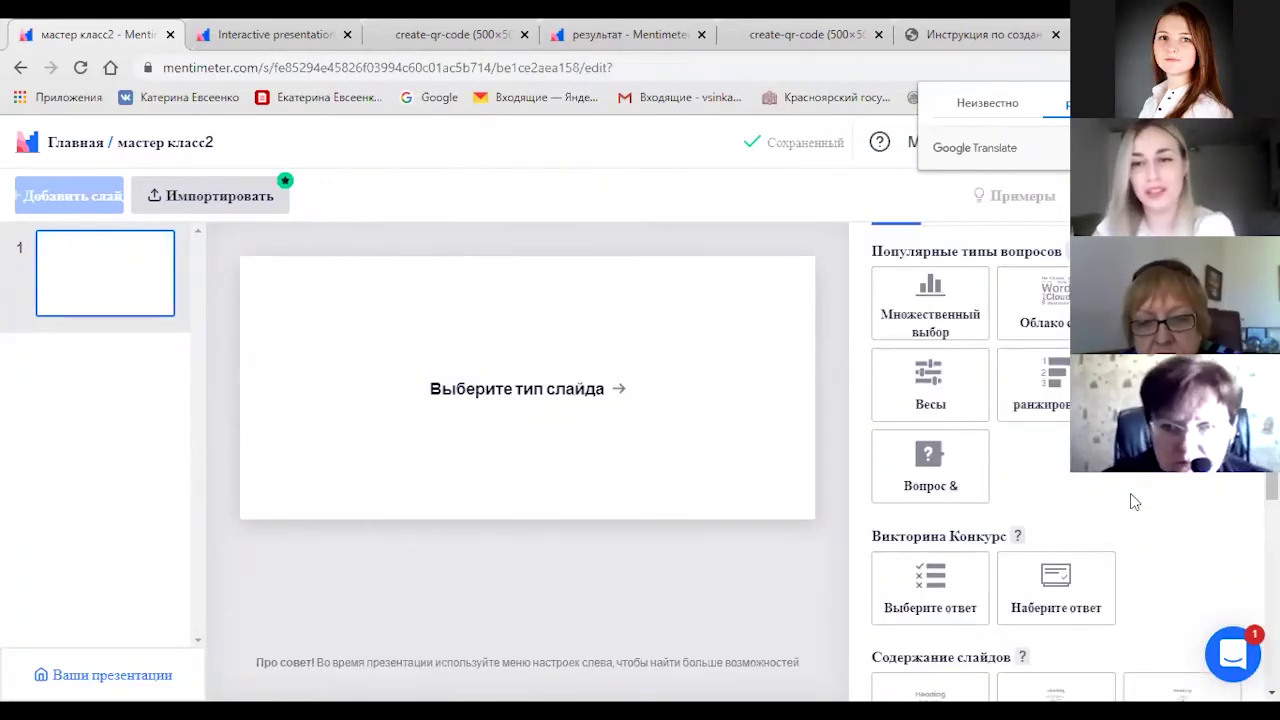
scroll(1123, 494, up, 1)
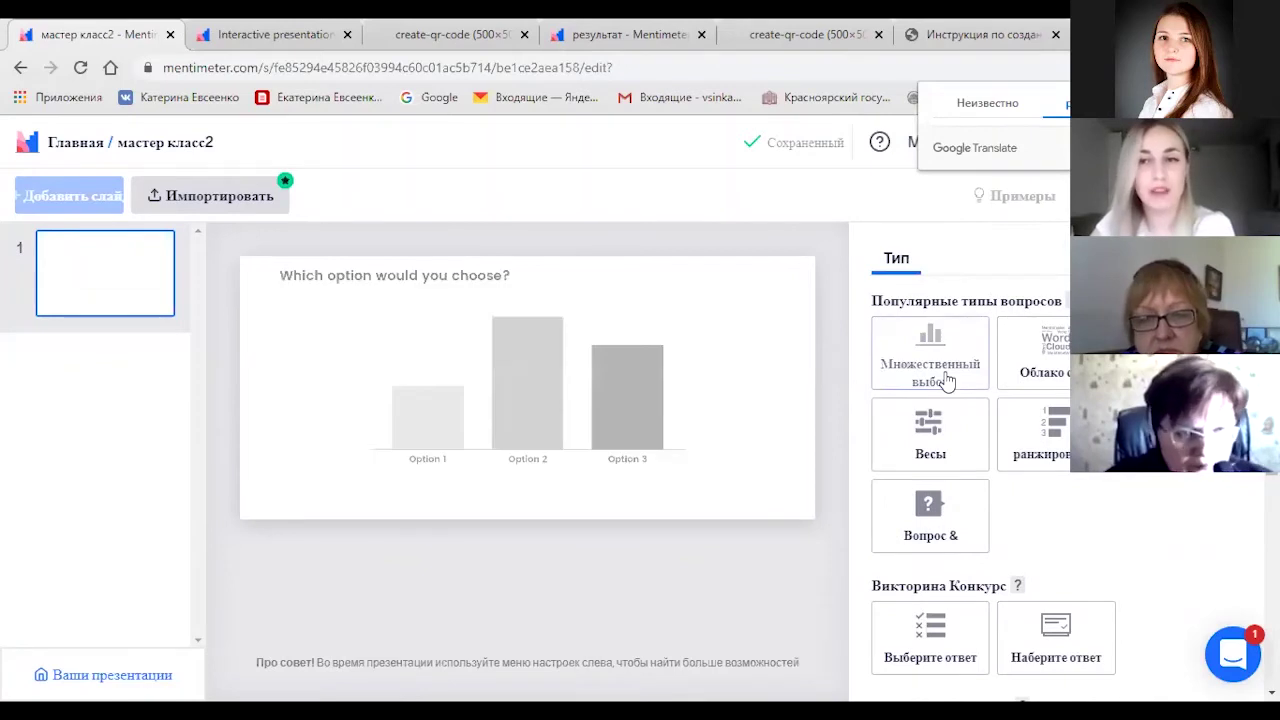
click(880, 371)
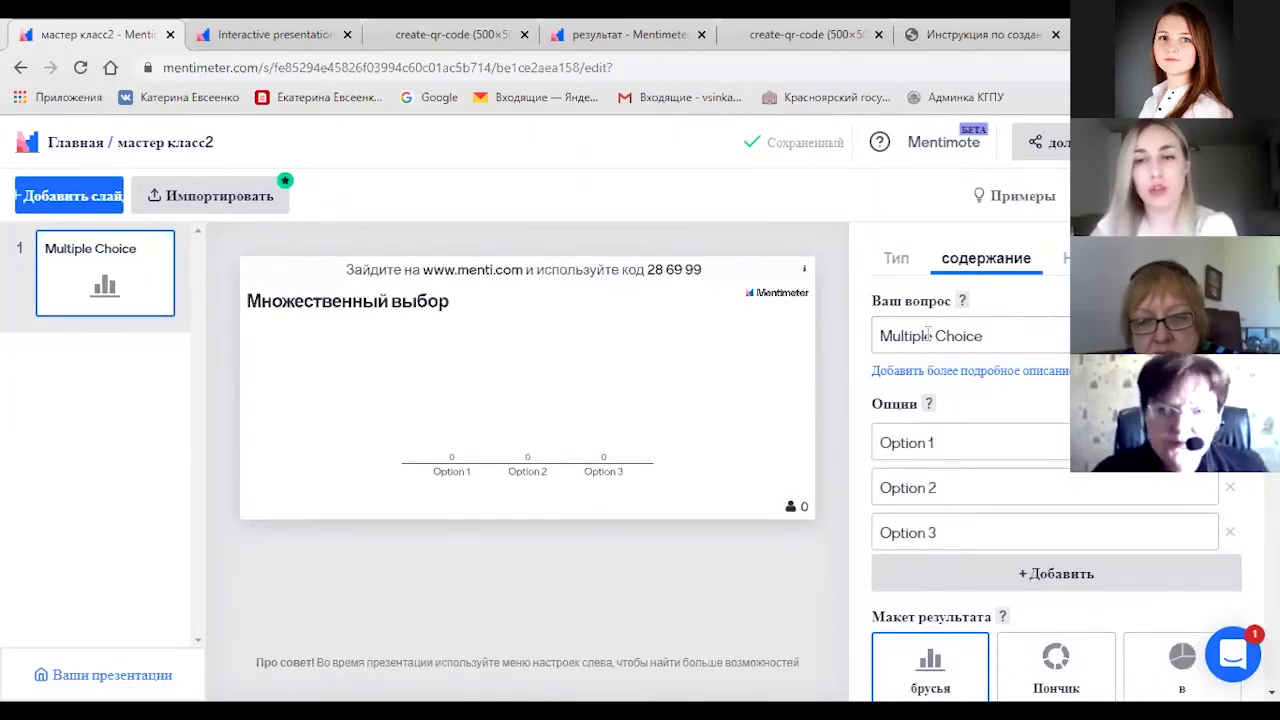
click(1110, 336)
key(Escape)
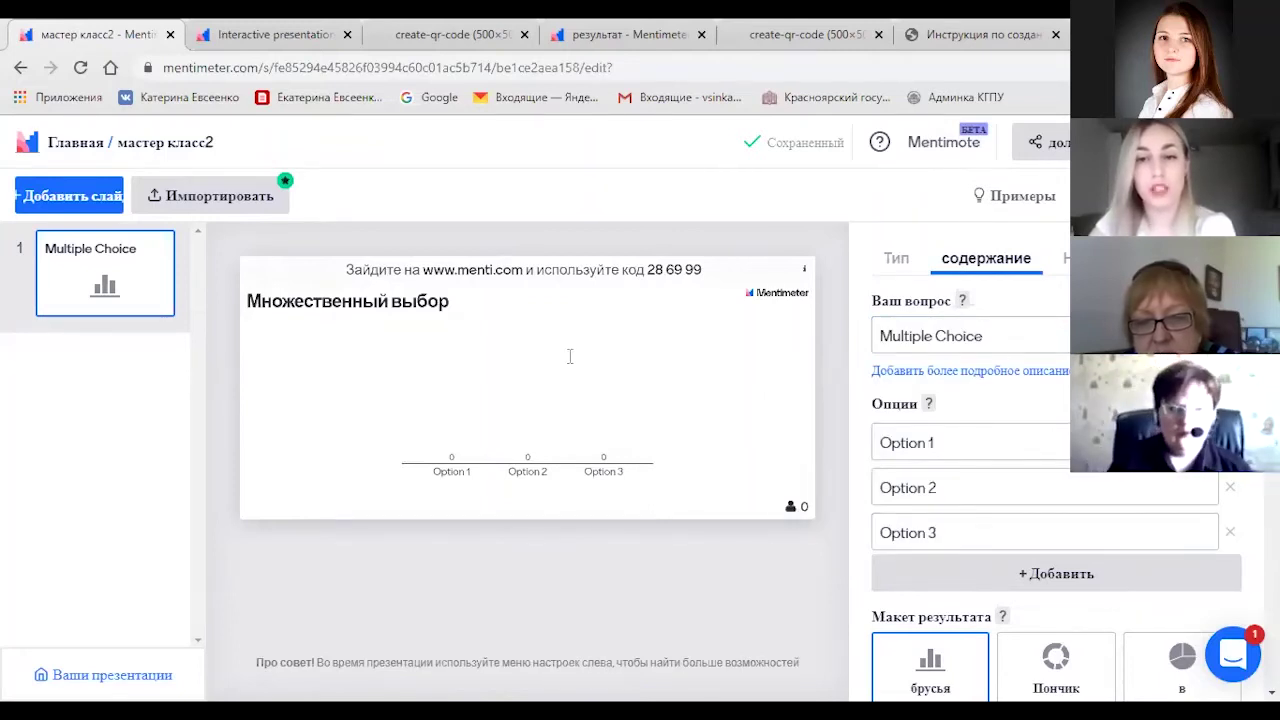
click(945, 338)
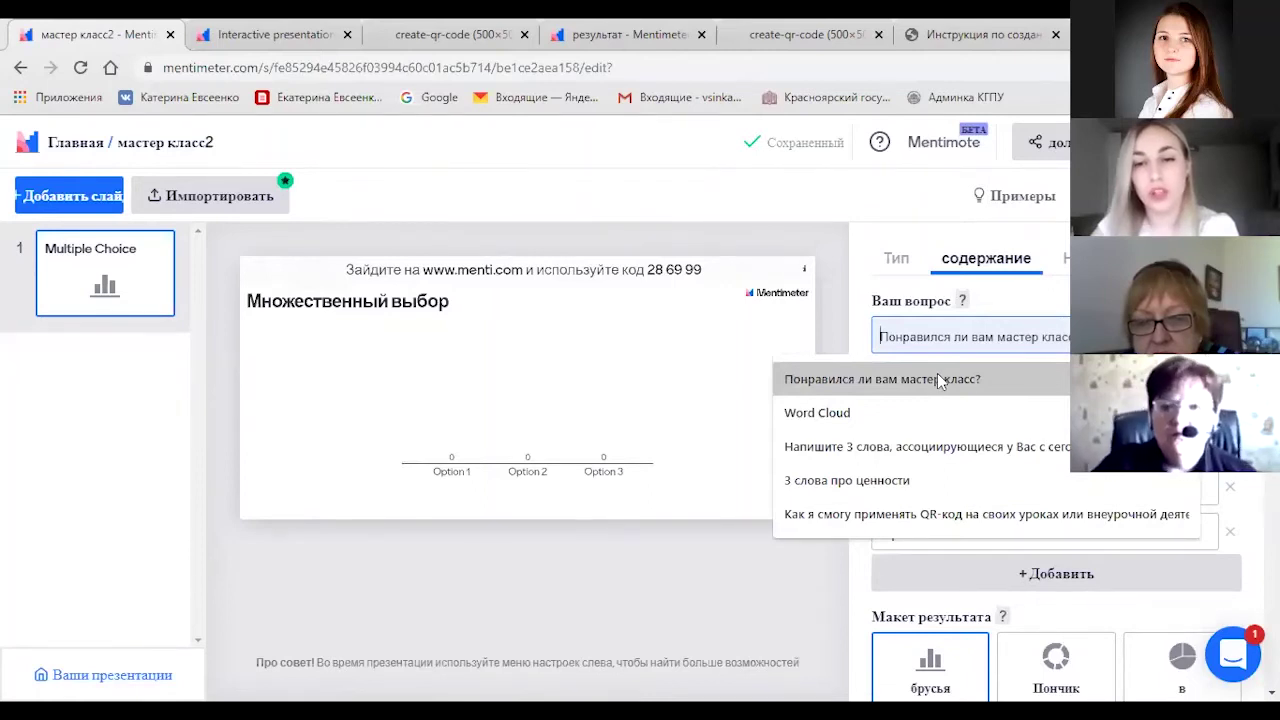
click(1040, 446)
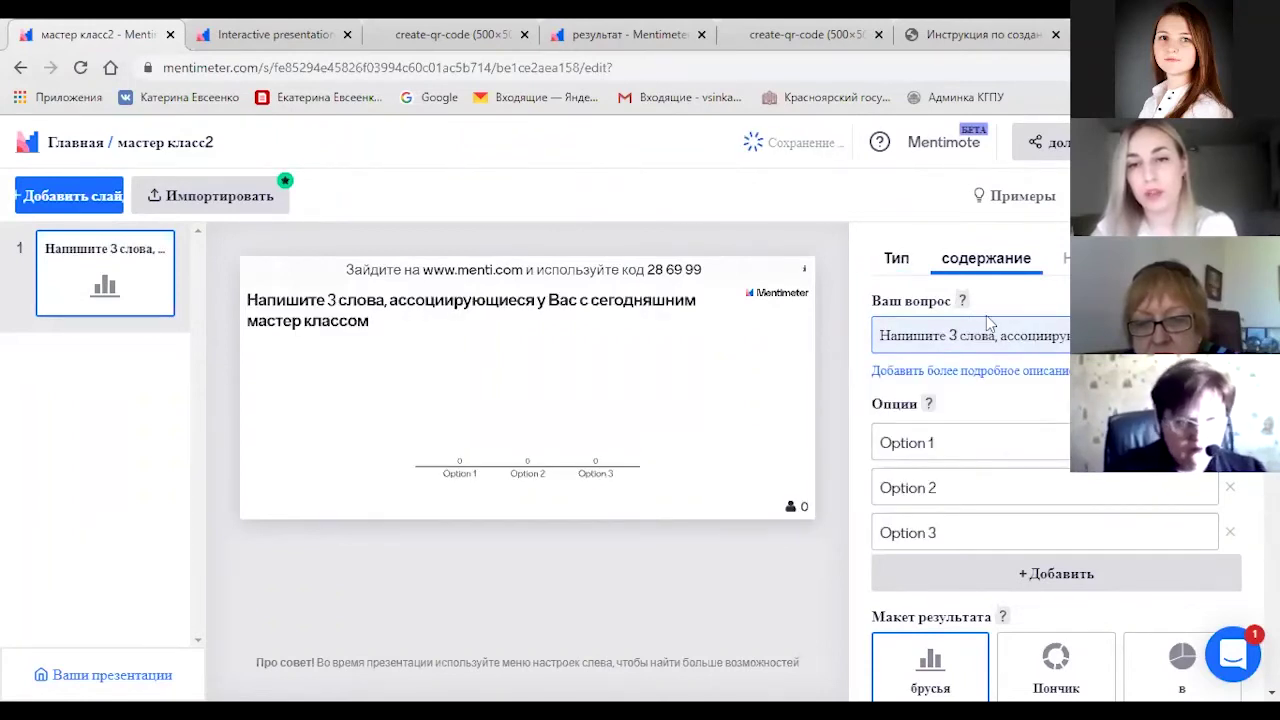
- Replace the slide's question text with the saved suggestion "Понравился ли вам мастер класс?"
double_click(1035, 336)
key(ctrl+a)
key(BackSpace)
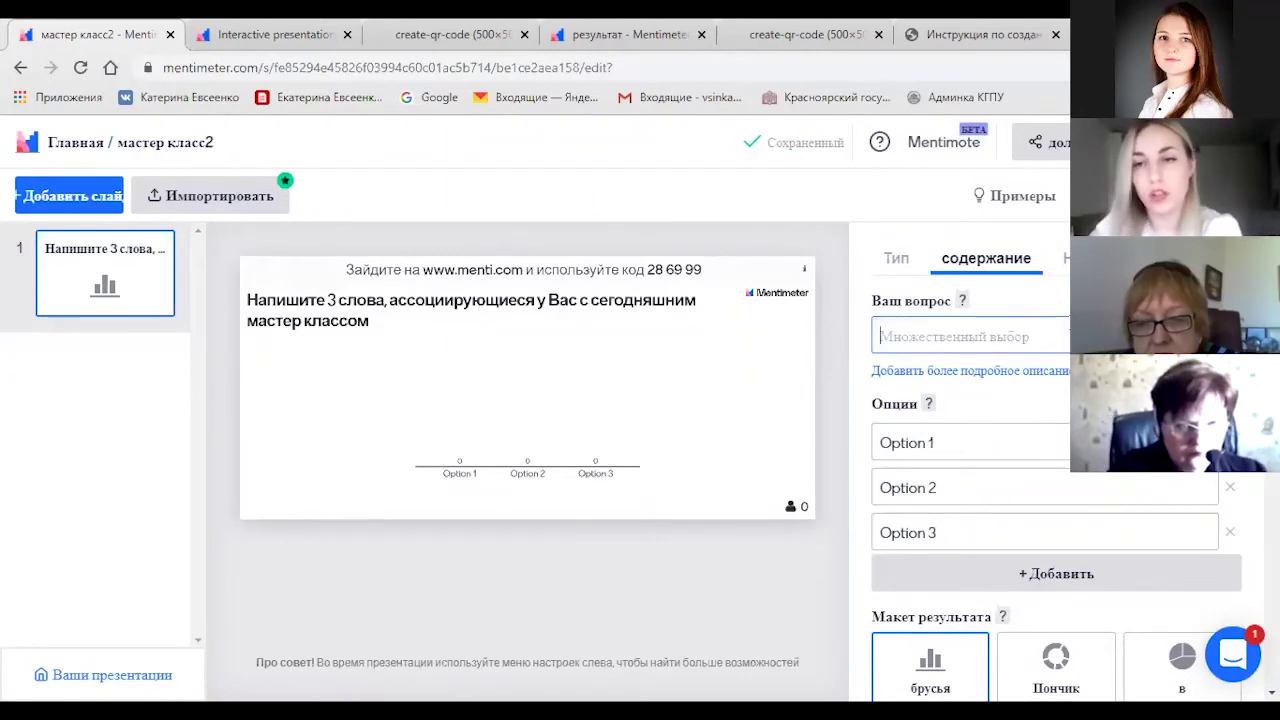
click(1038, 380)
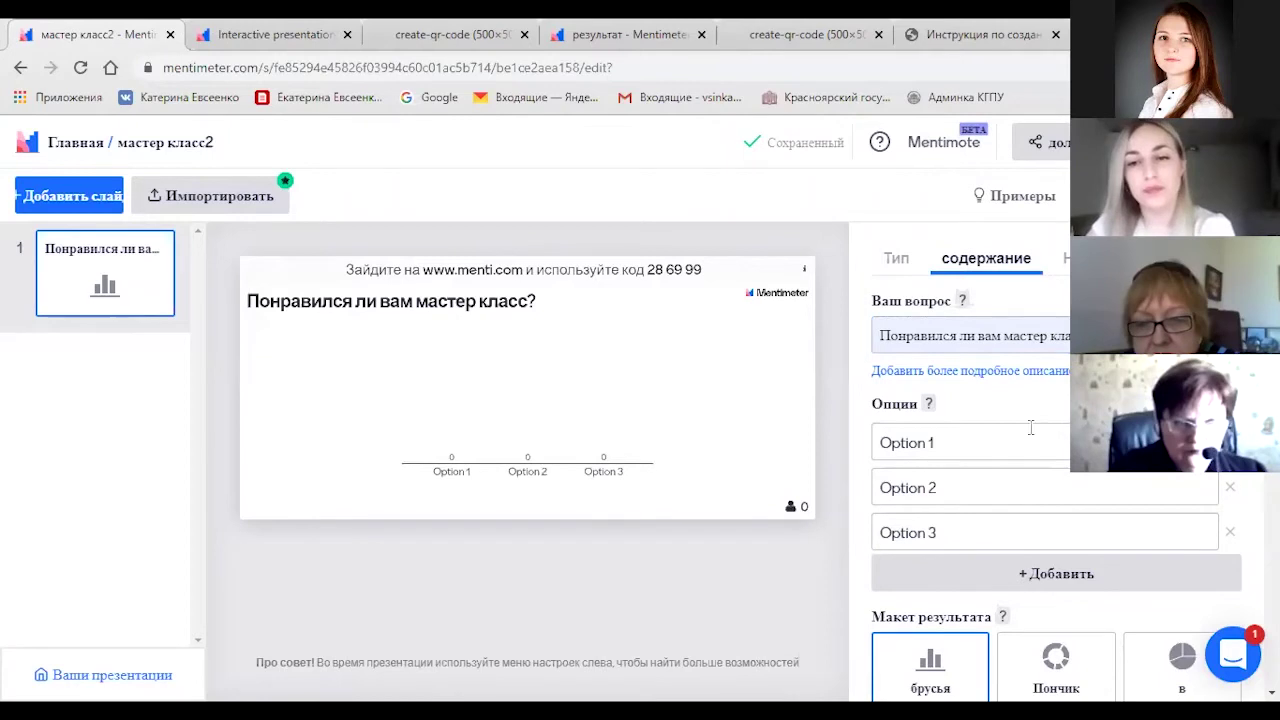
- Set the first answer option to "да" and the second to "не"
click(901, 440)
key(ctrl+a)
key(BackSpace)
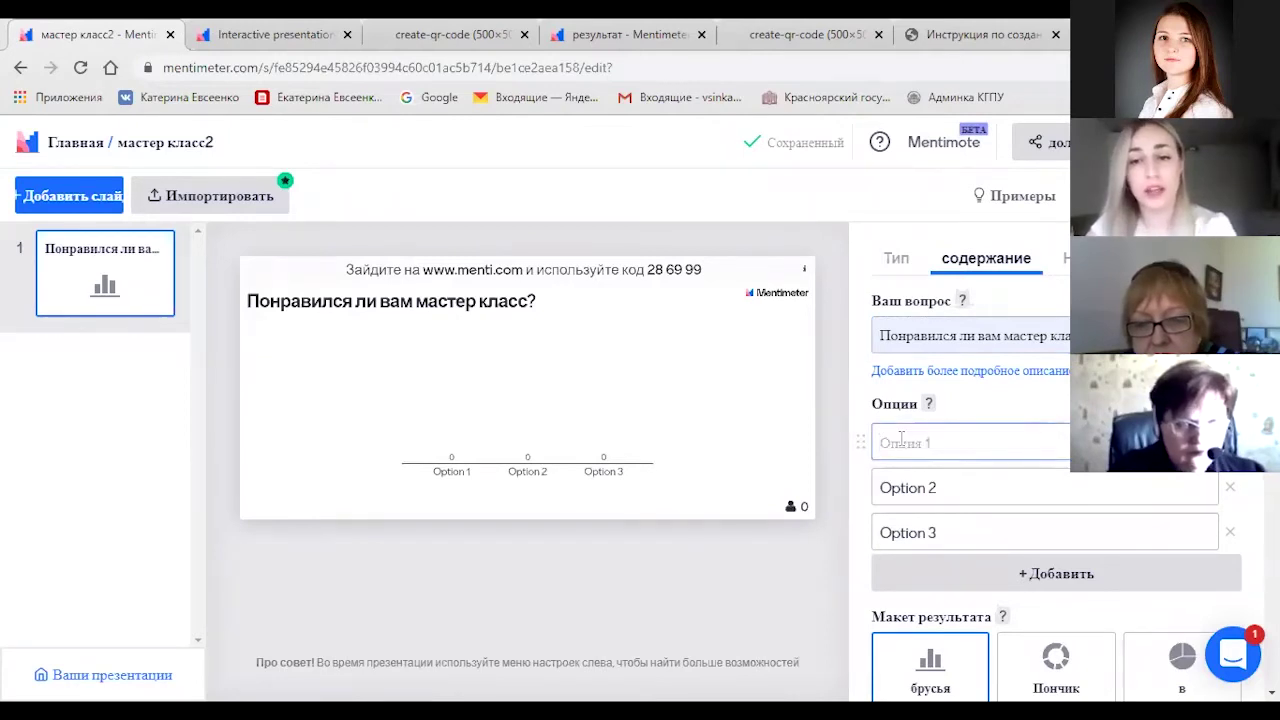
text(да)
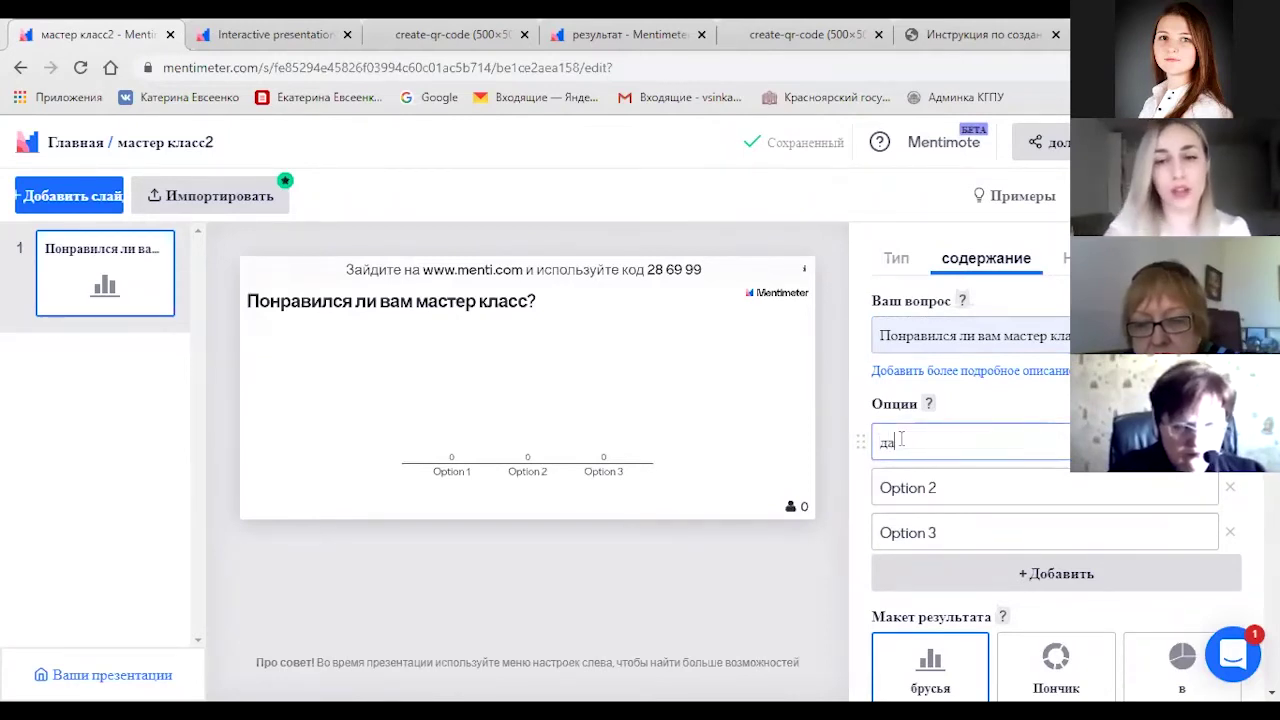
click(945, 487)
key(ctrl+a)
key(BackSpace)
text(не)
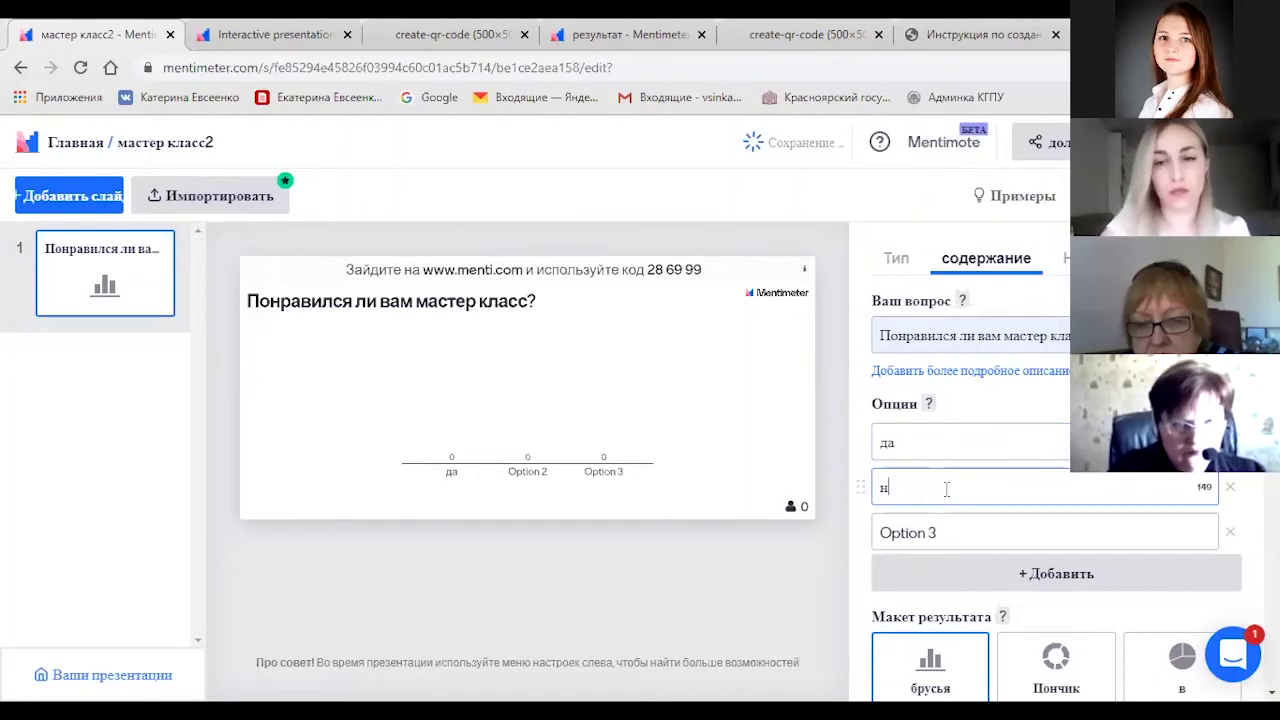
- Set the third answer option to "ничего не понял"
click(948, 527)
key(ctrl+a)
key(BackSpace)
text(ниче)
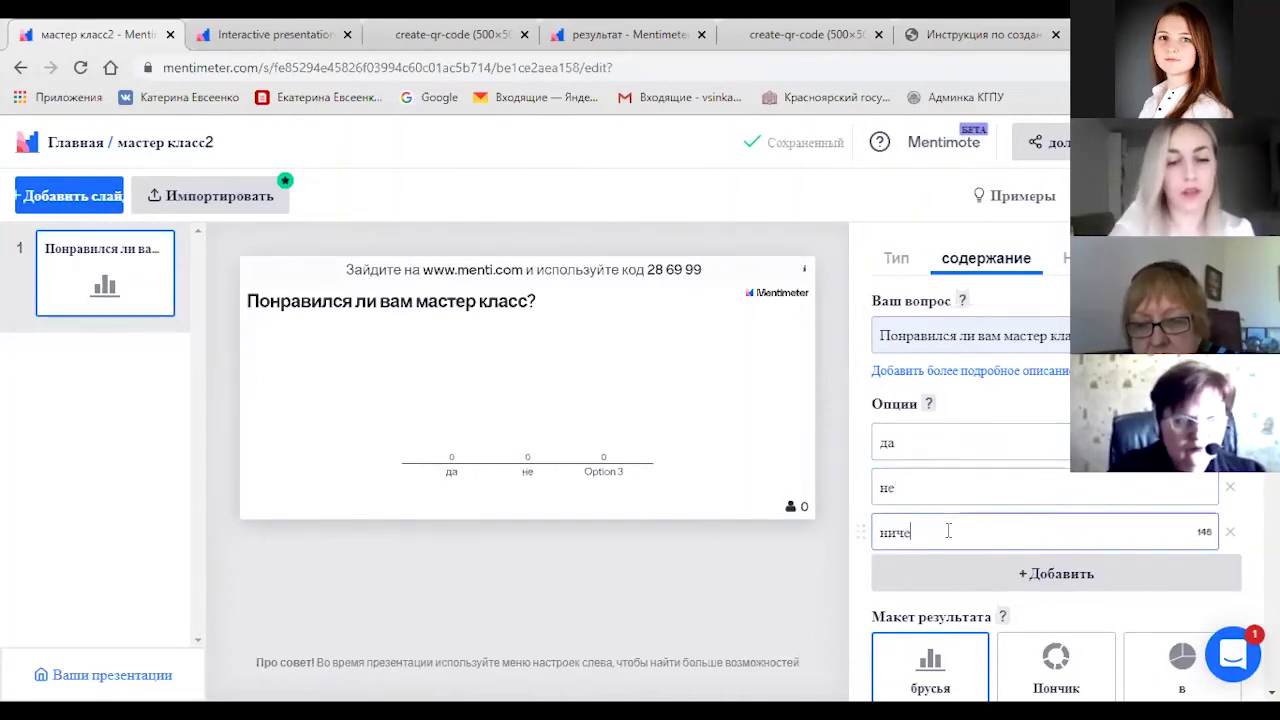
text(го не поня)
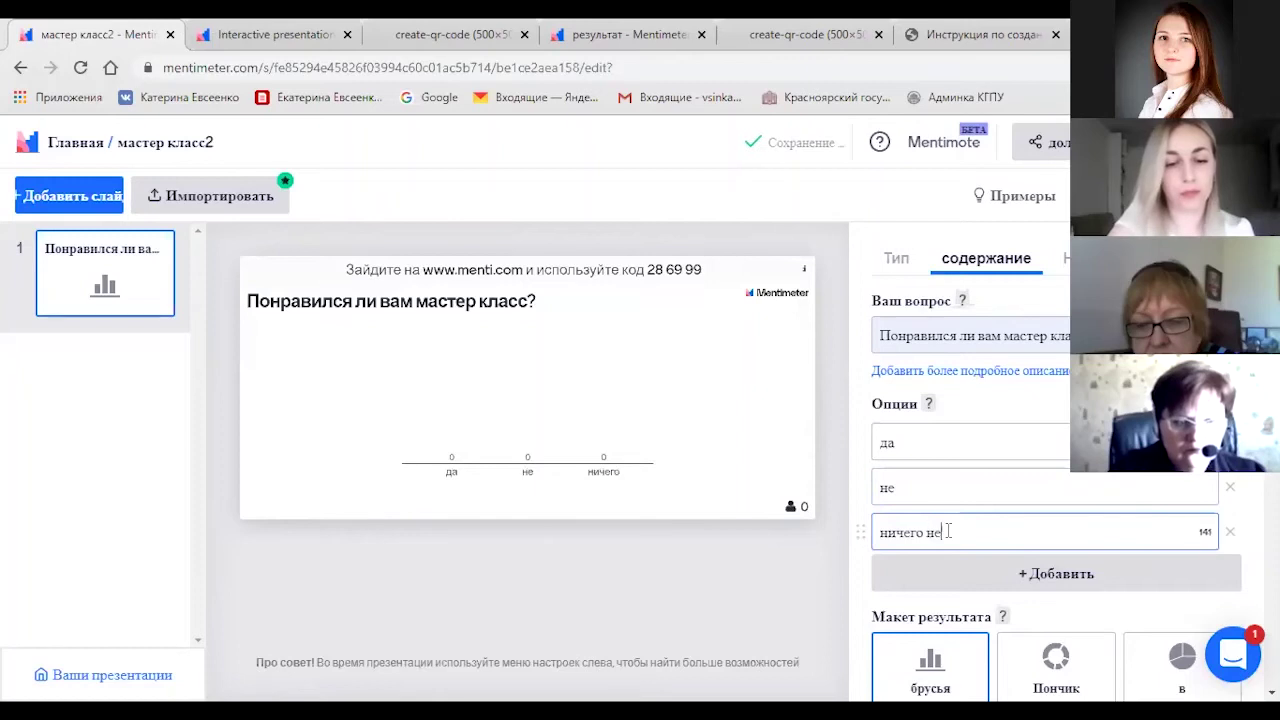
text(л)
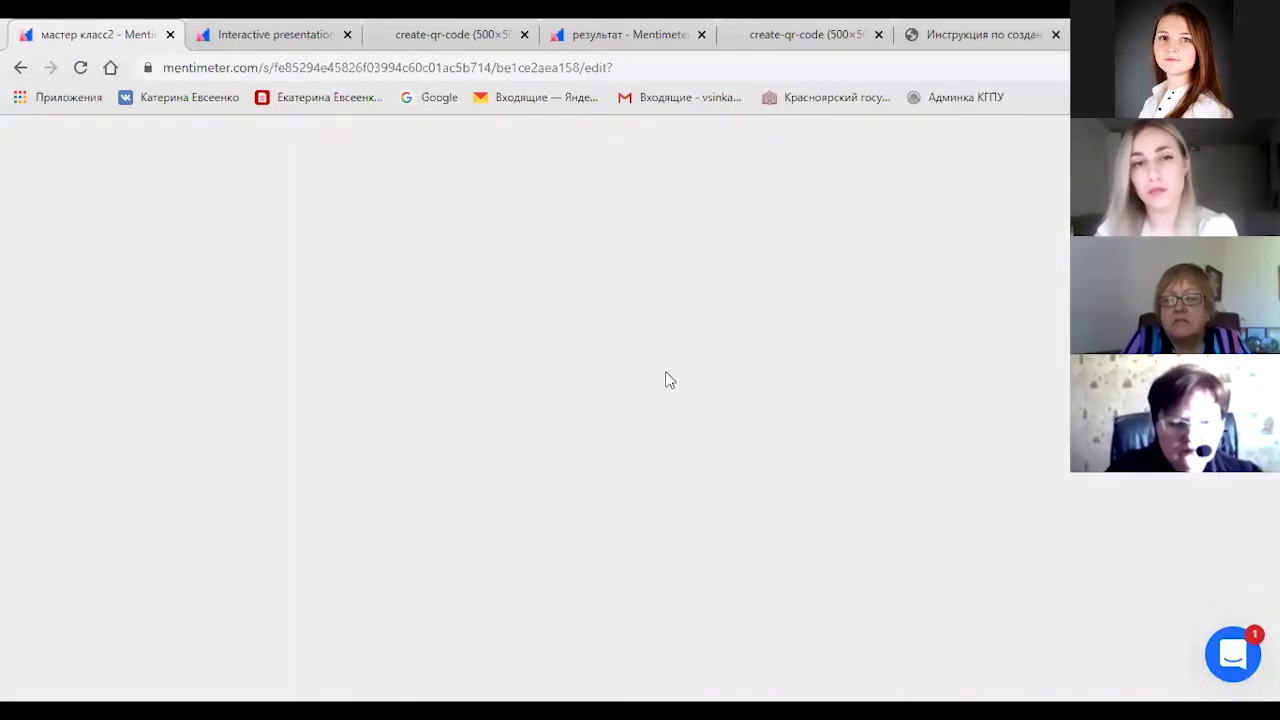
- Reload the blank editor page and set the question's result layout to Dots
right_click(667, 372)
click(723, 428)
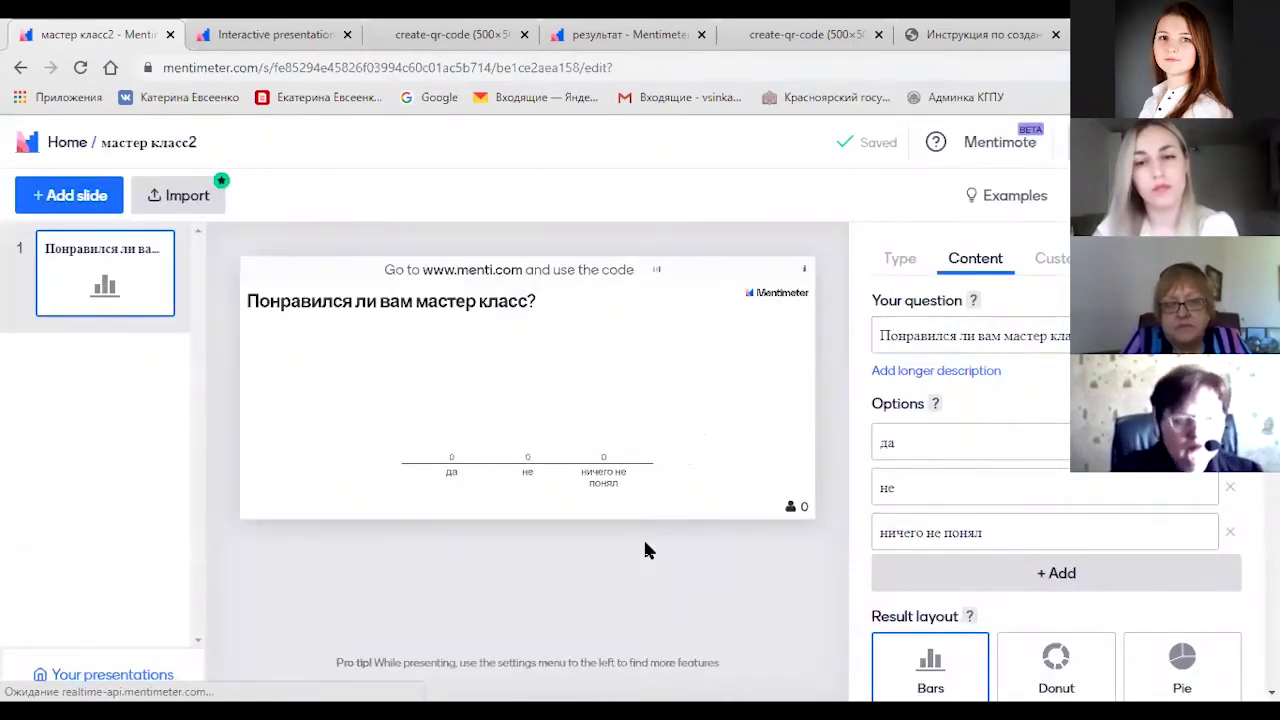
scroll(1060, 450, down, 2)
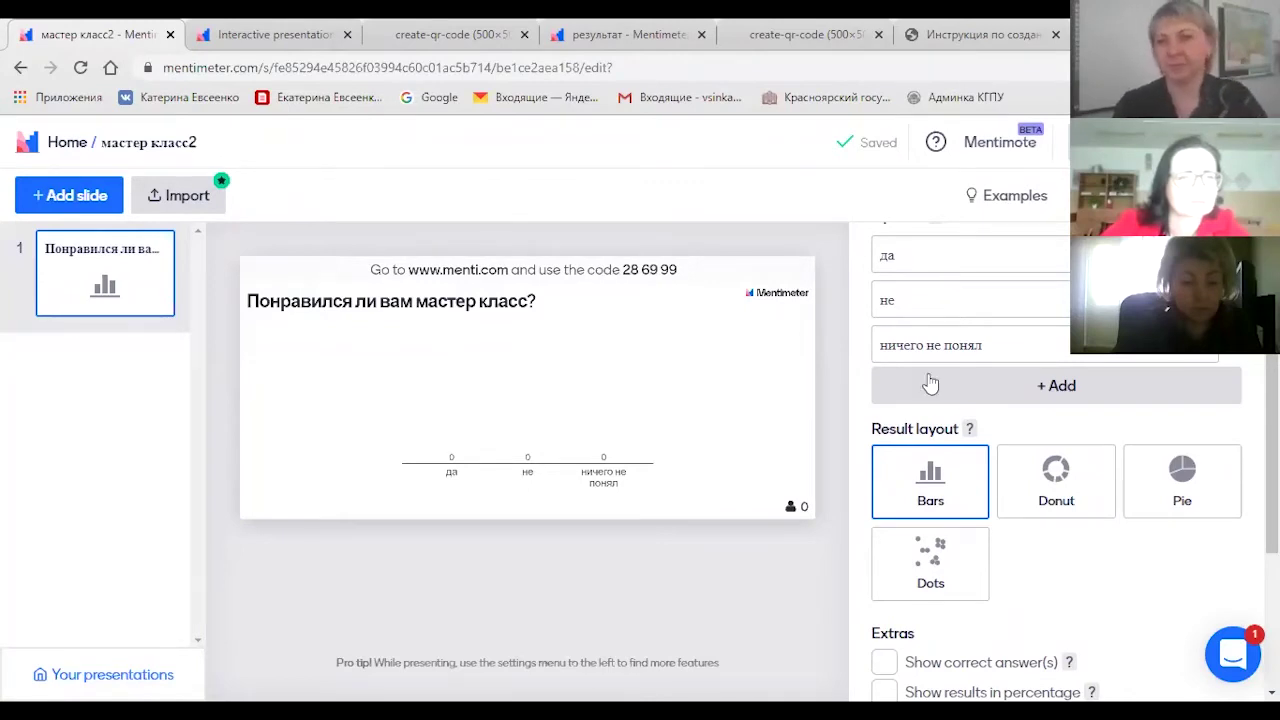
scroll(930, 378, up, 2)
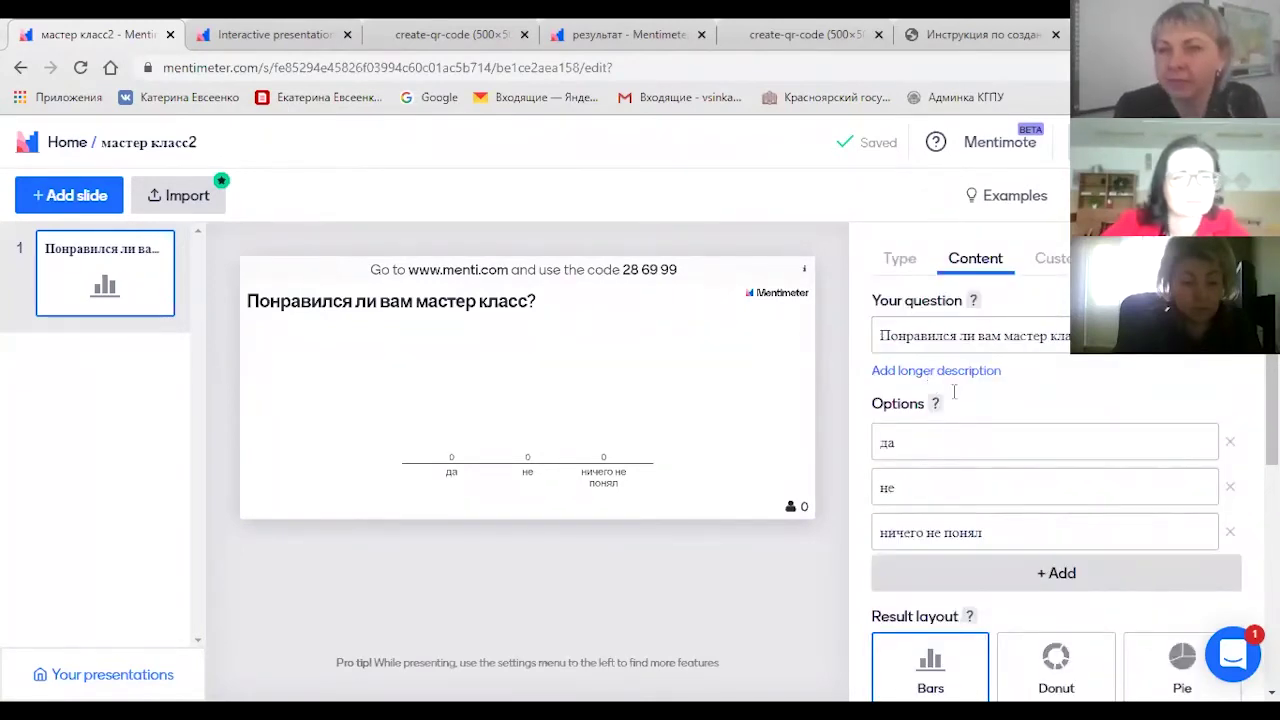
scroll(955, 400, down, 2)
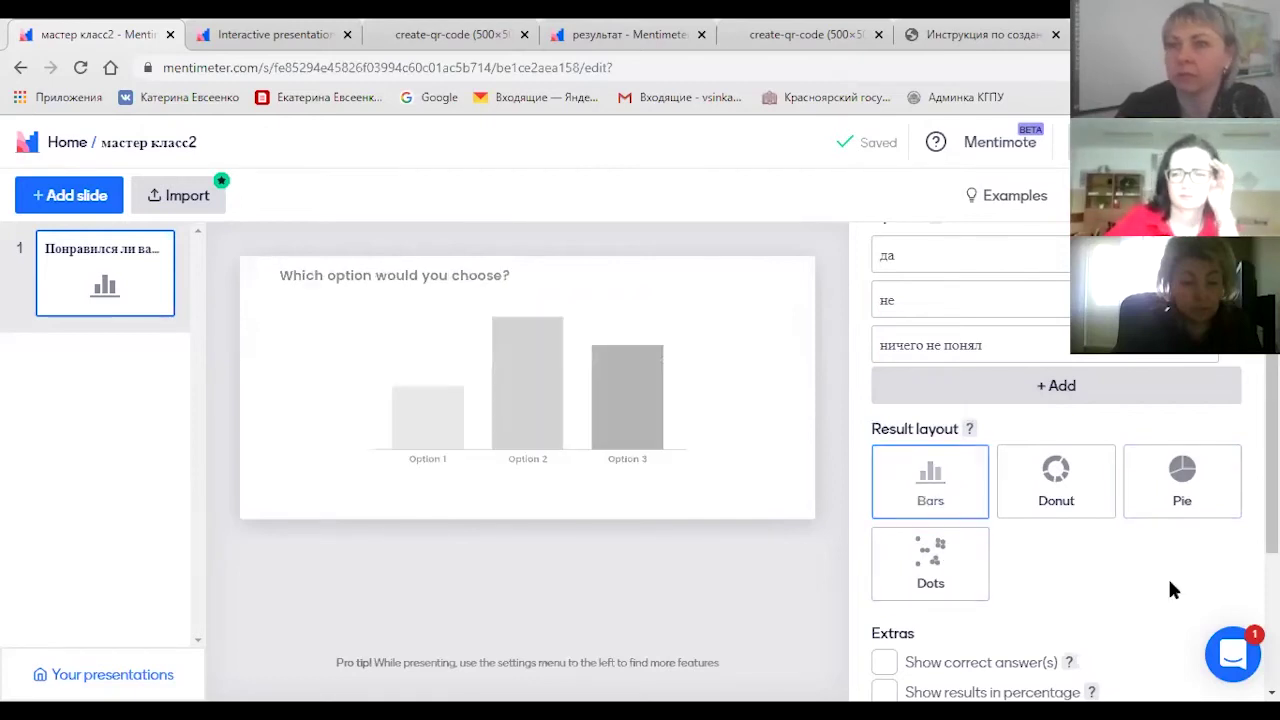
click(980, 570)
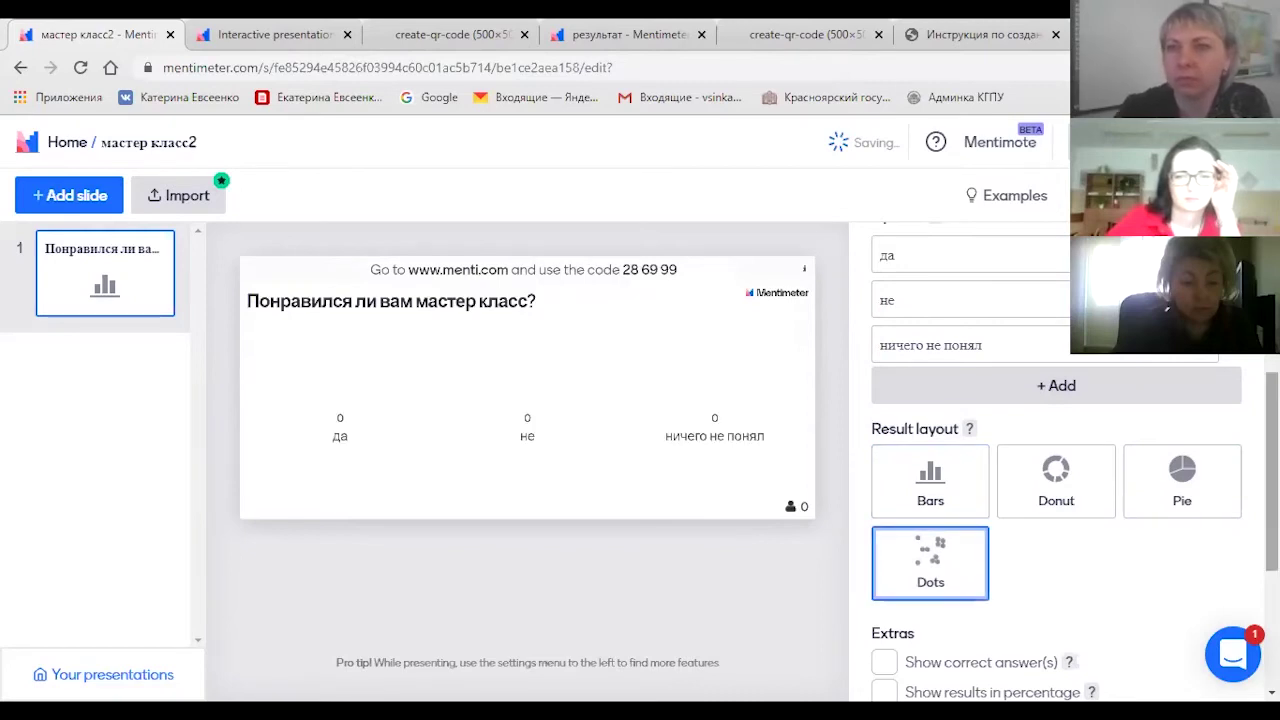
- Try to translate the editor page into Russian at the extra settings, and reload the page
scroll(1056, 460, down, 1)
scroll(1056, 460, down, 2)
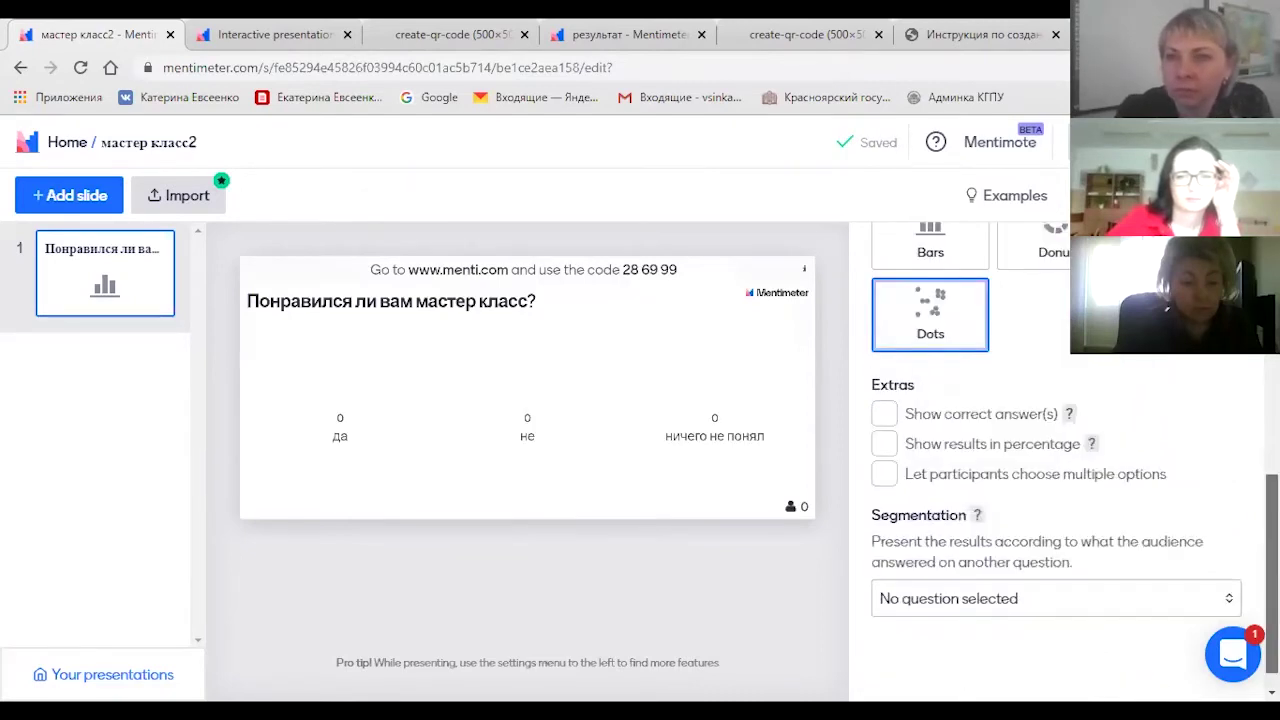
scroll(1168, 412, down, 1)
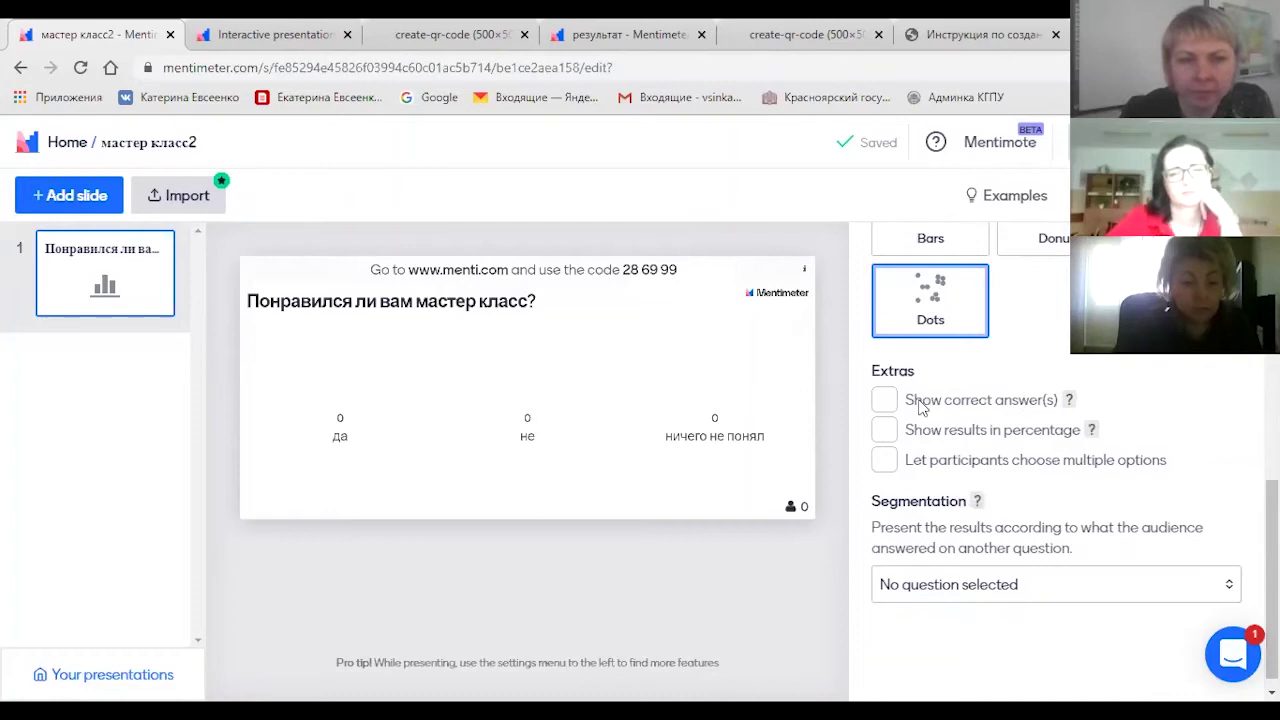
right_click(1113, 392)
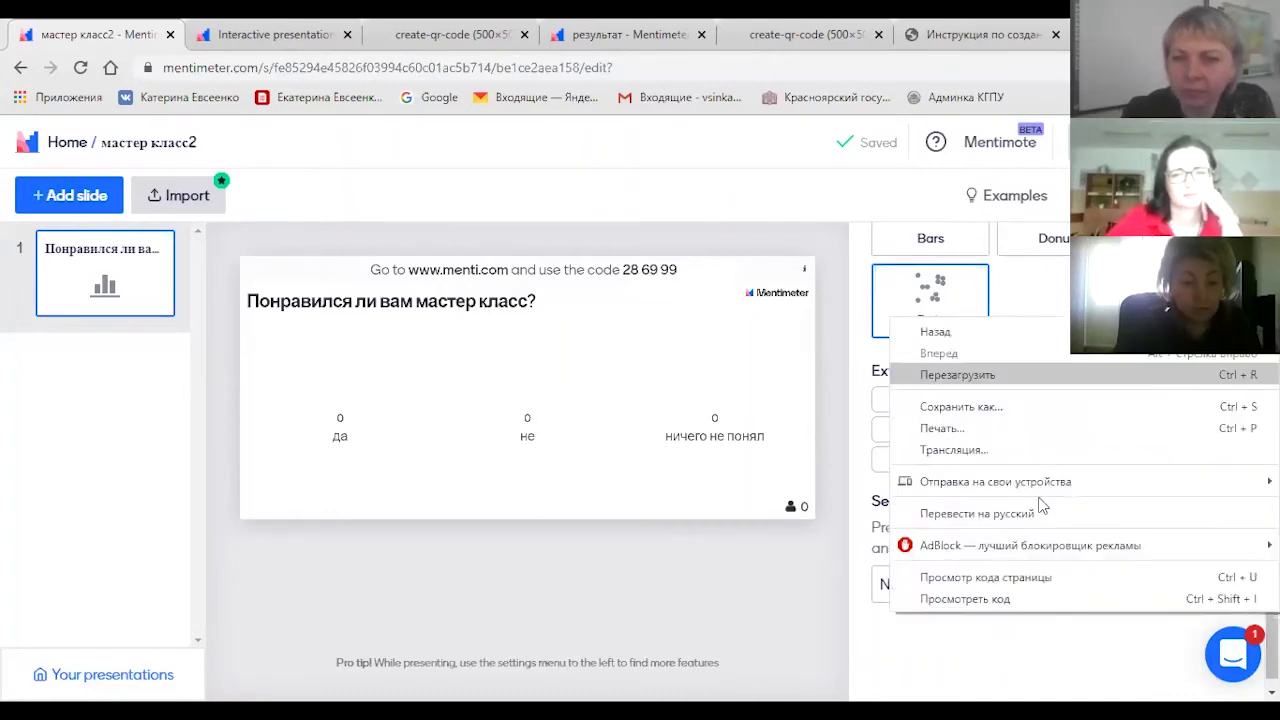
click(1044, 510)
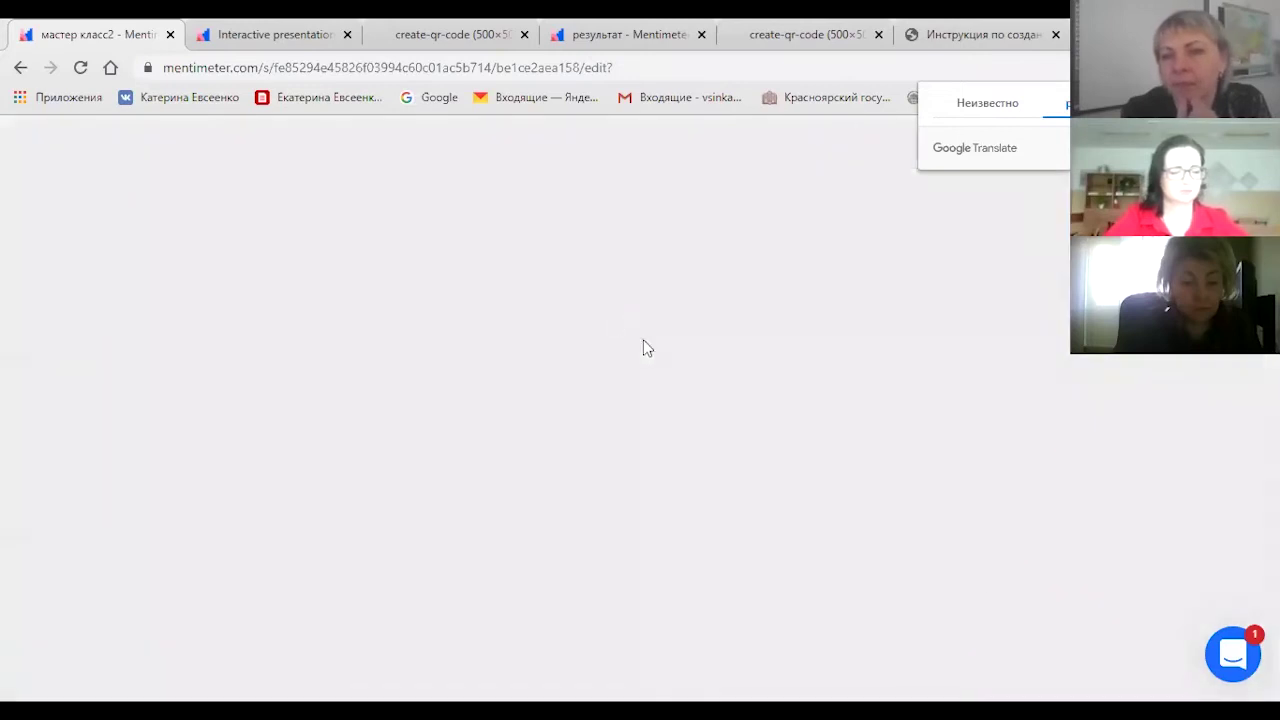
right_click(643, 346)
click(661, 352)
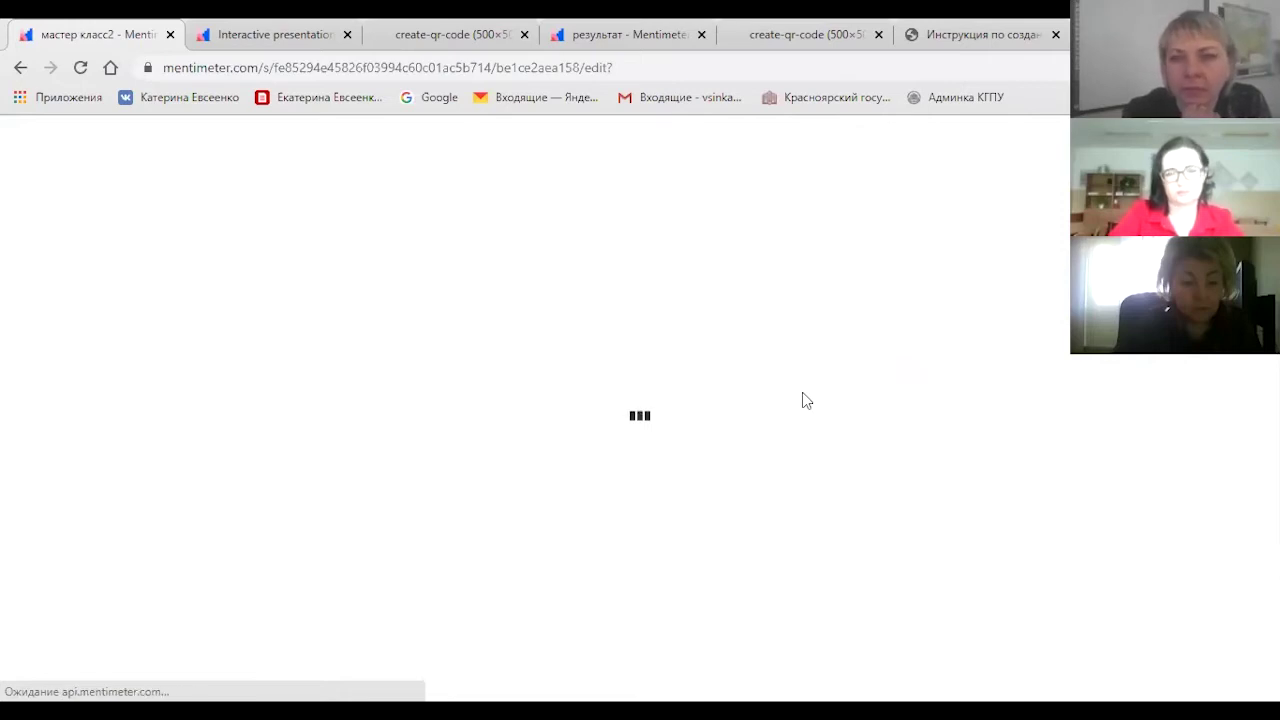
- Translate the page into Russian and let participants choose multiple options for the question
scroll(982, 455, down, 3)
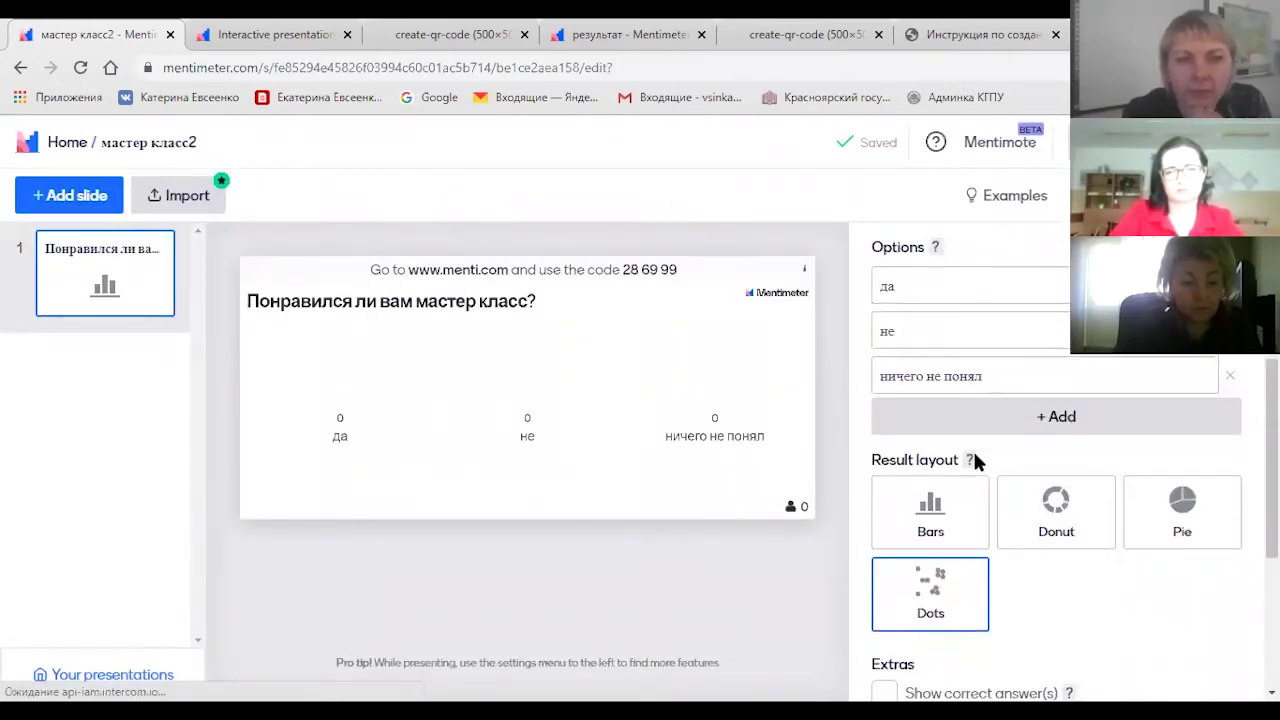
scroll(973, 459, down, 3)
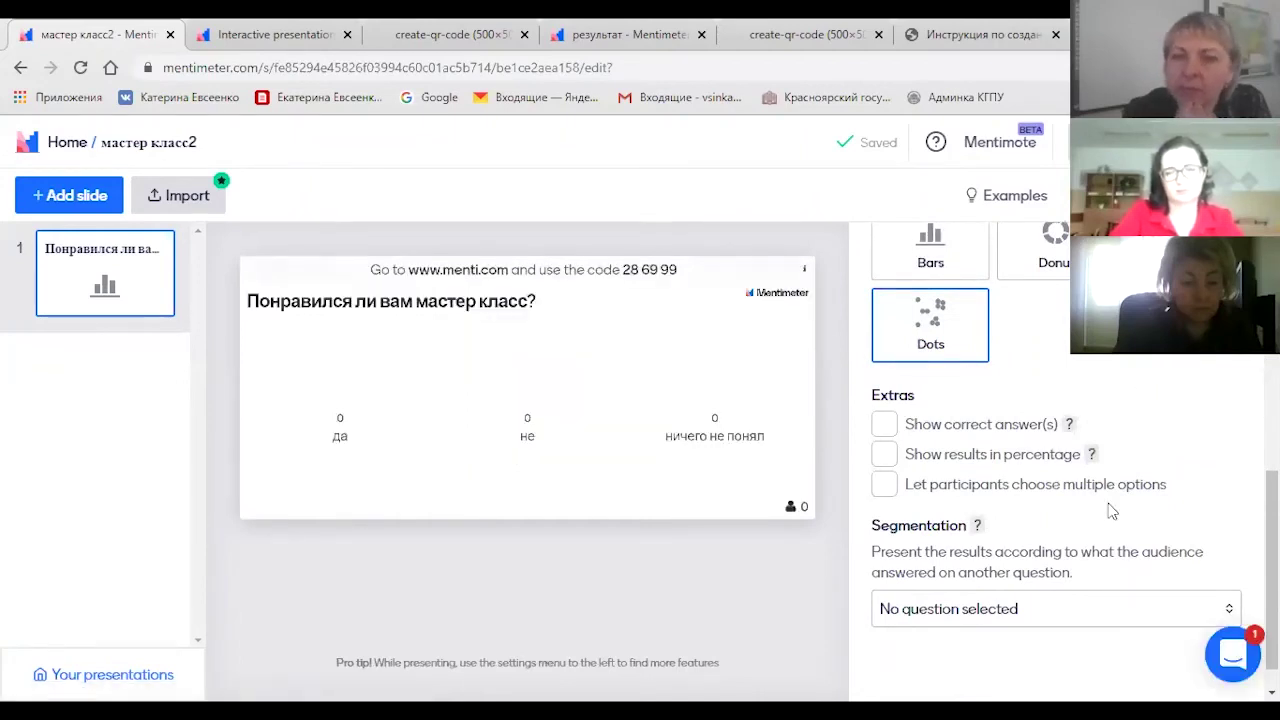
right_click(1060, 478)
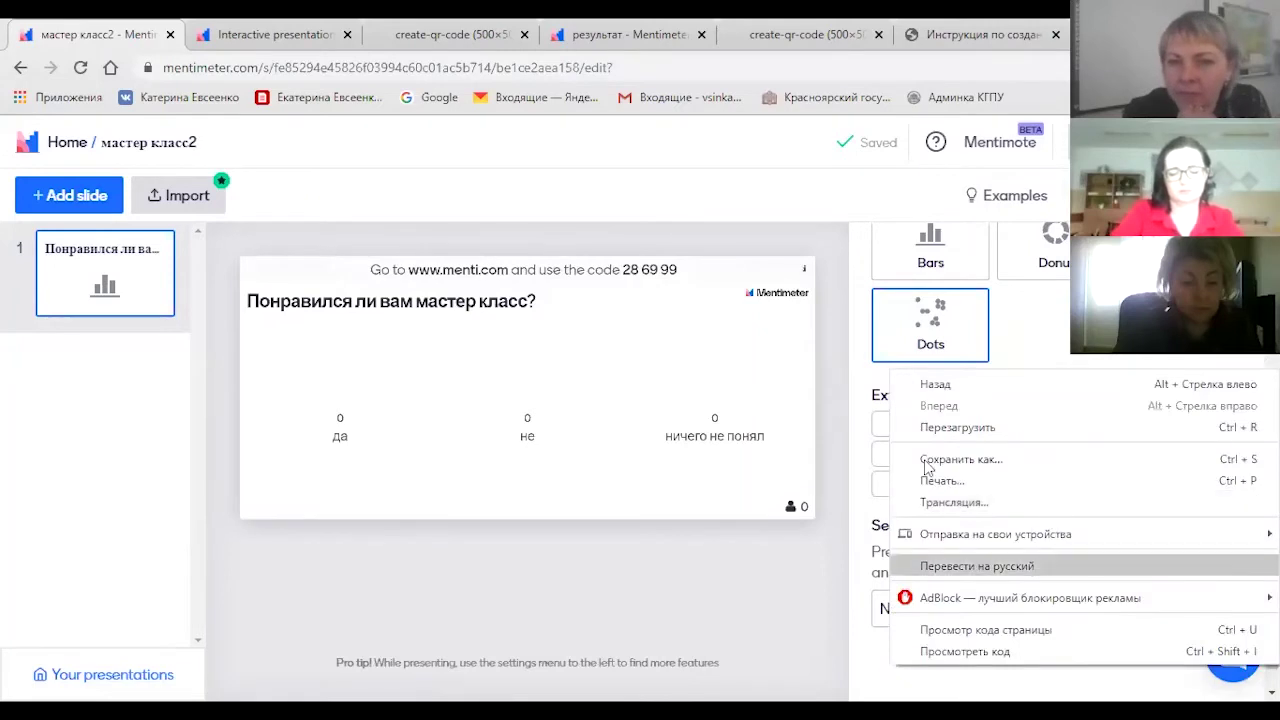
click(990, 566)
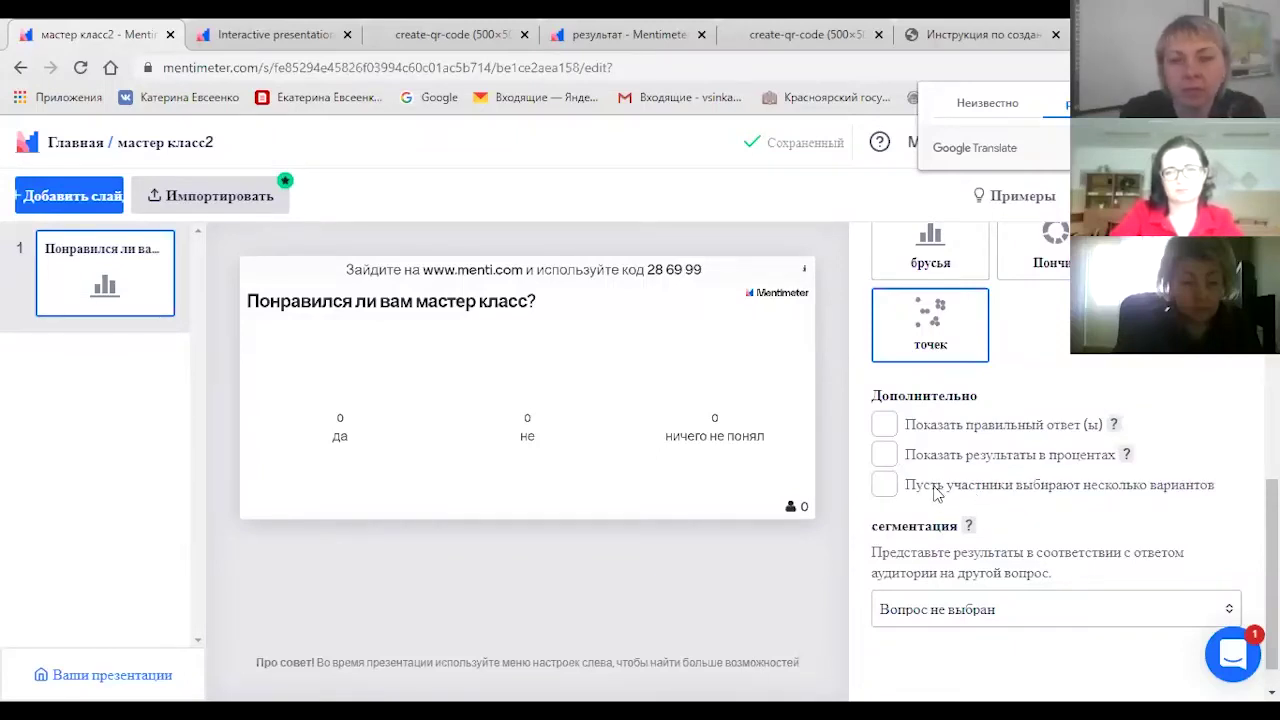
click(883, 484)
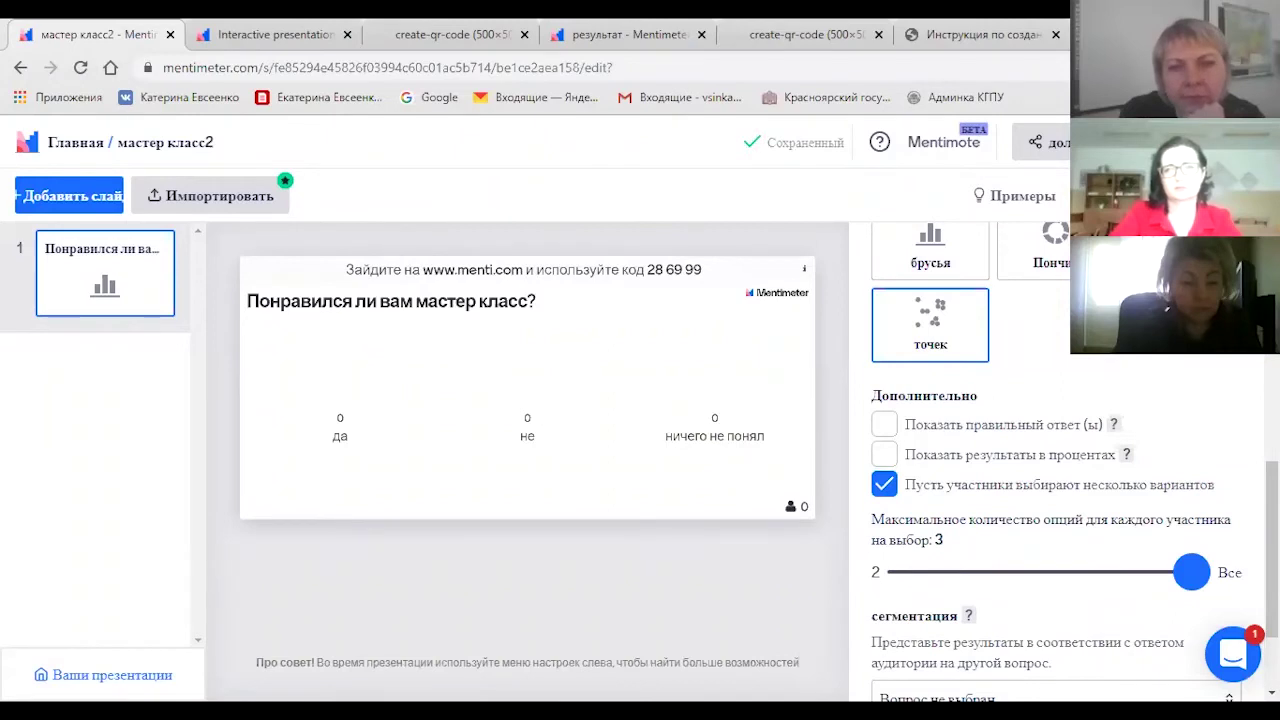
- Browse the available presentation themes, keeping the current one
click(1110, 196)
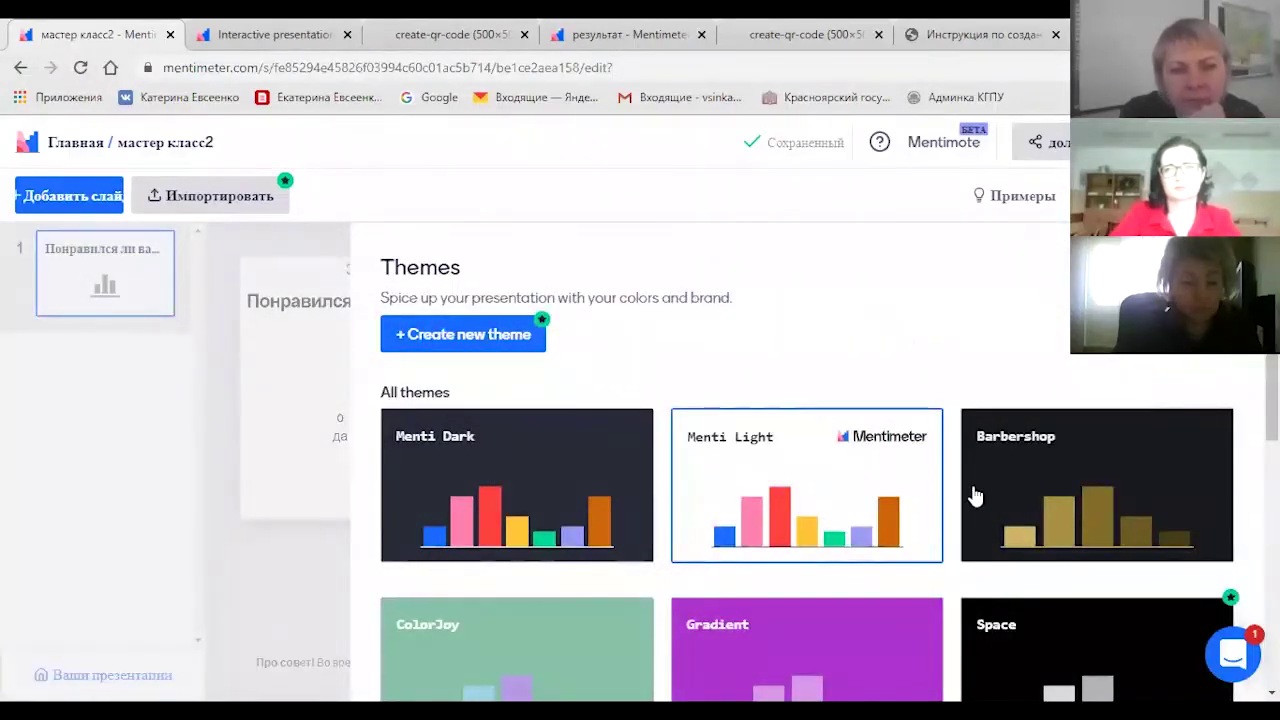
scroll(985, 492, down, 2)
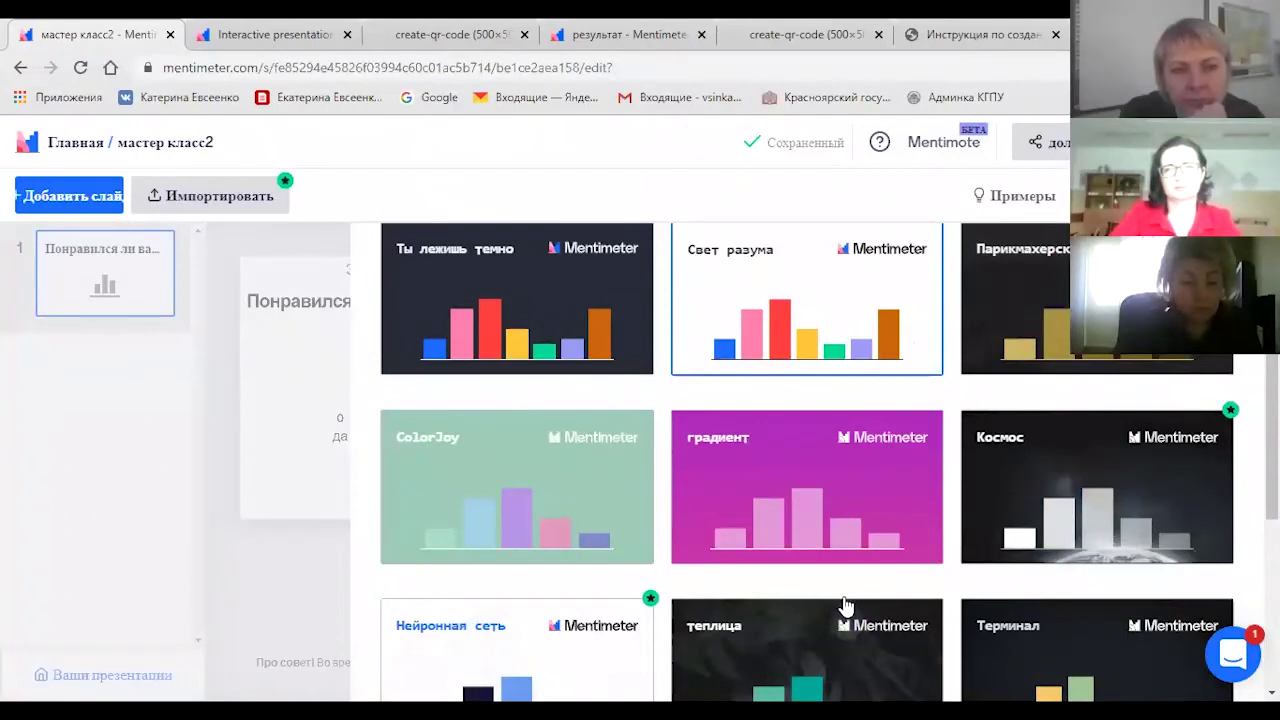
scroll(852, 605, down, 2)
scroll(852, 605, up, 4)
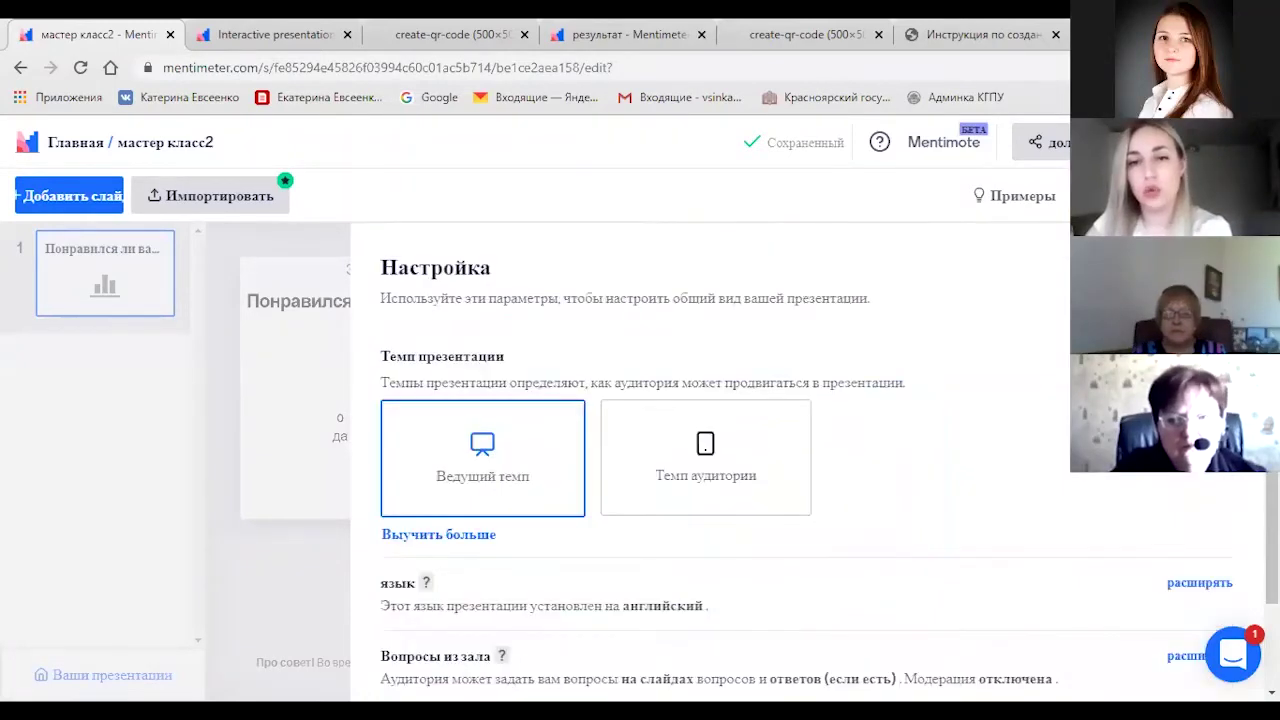
- Set the presentation pace to audience pace in the presentation's configuration settings
scroll(805, 460, down, 1)
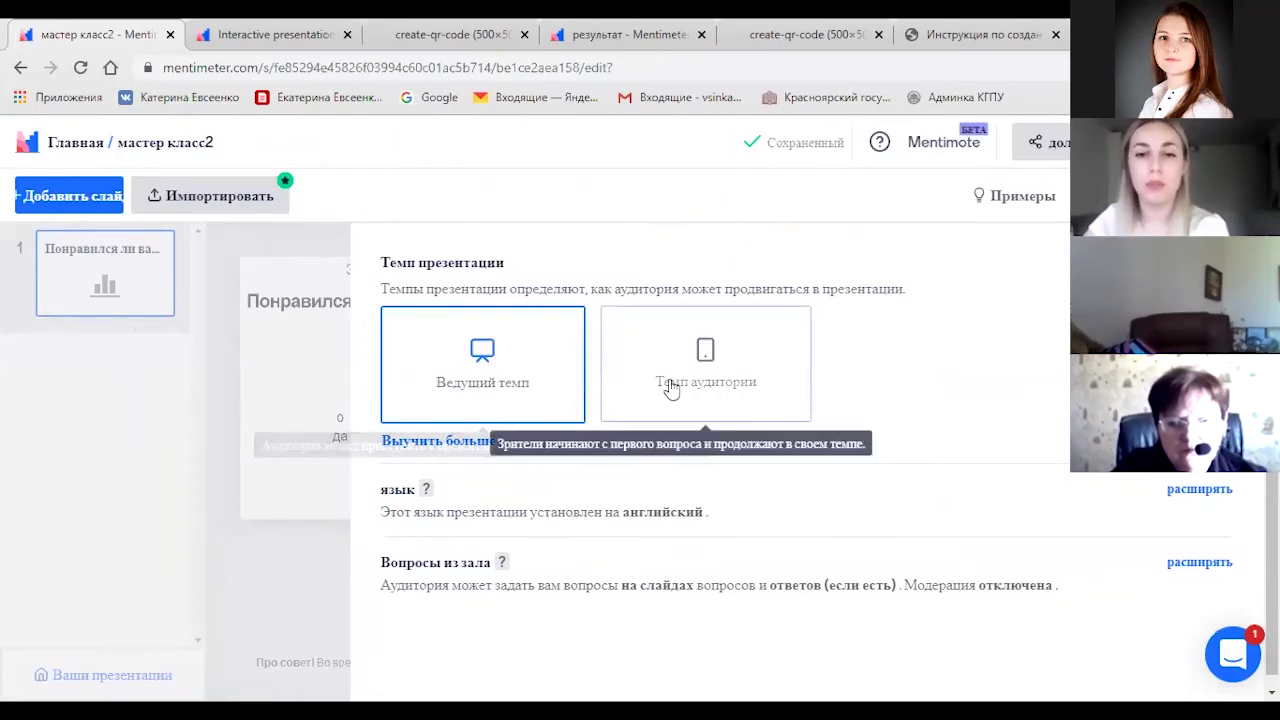
click(768, 390)
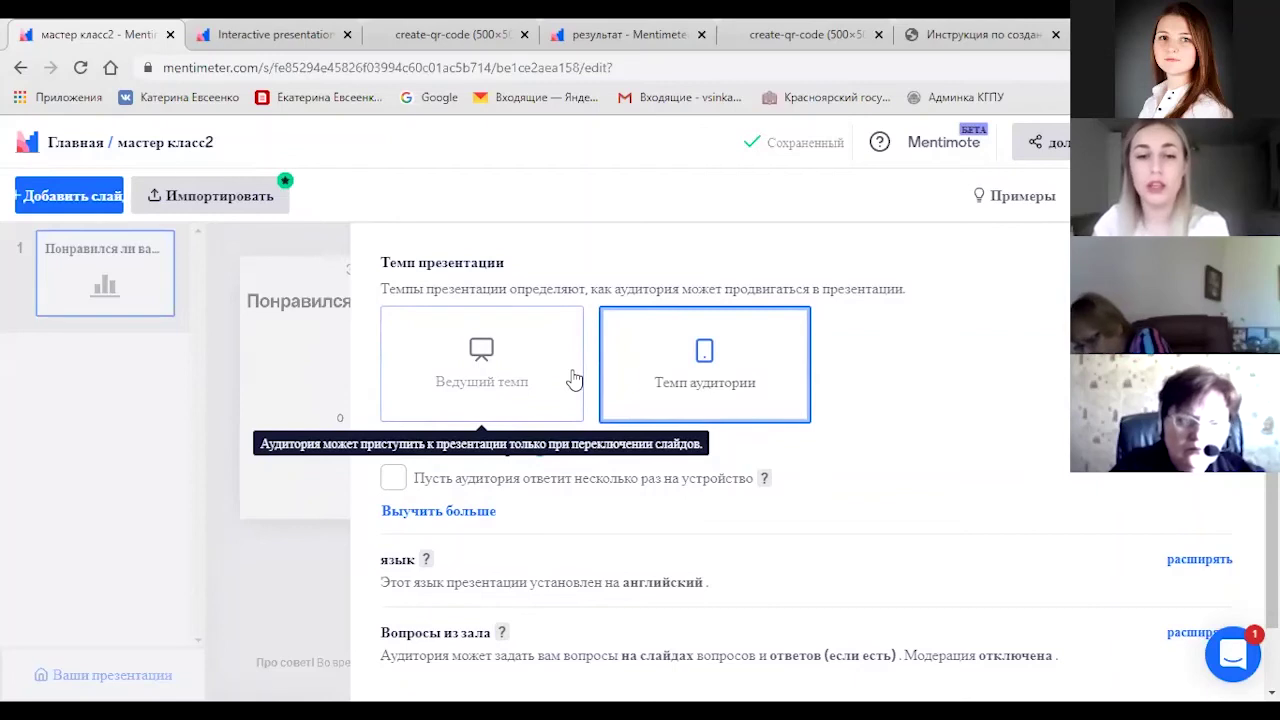
- Try to change the presentation language on the translated page, and reload the blank editor
scroll(666, 491, down, 1)
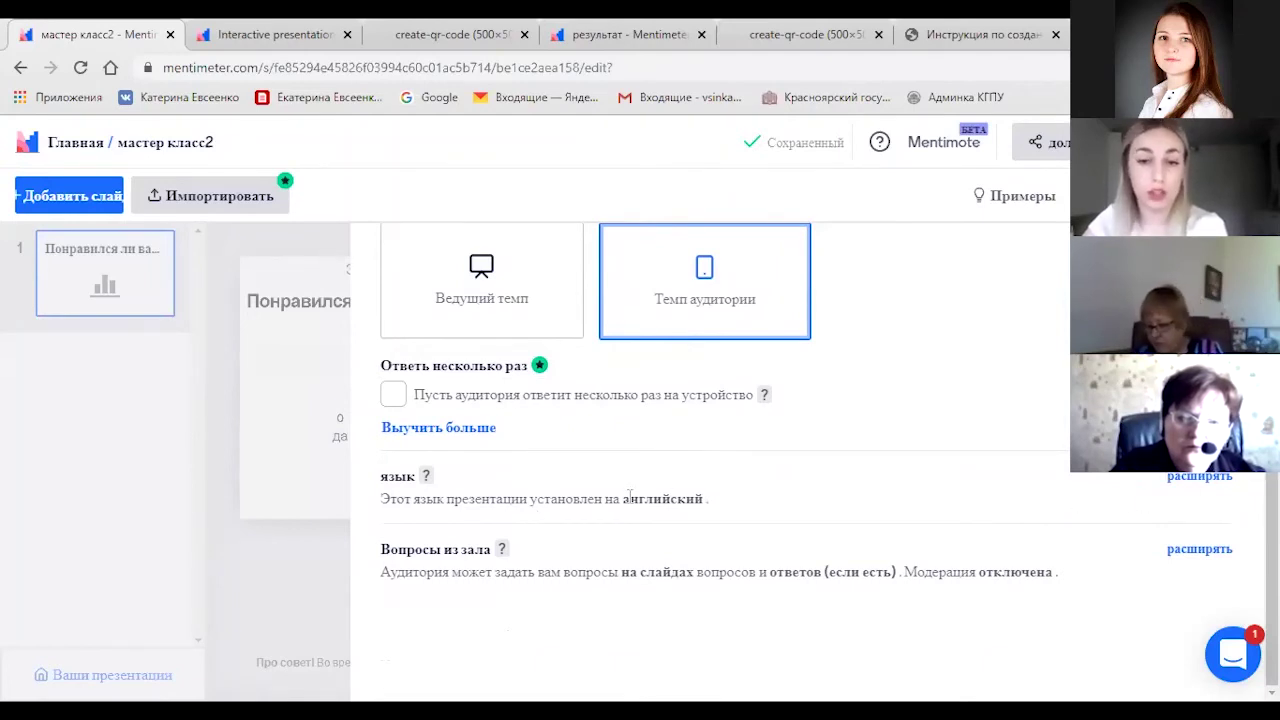
click(1185, 480)
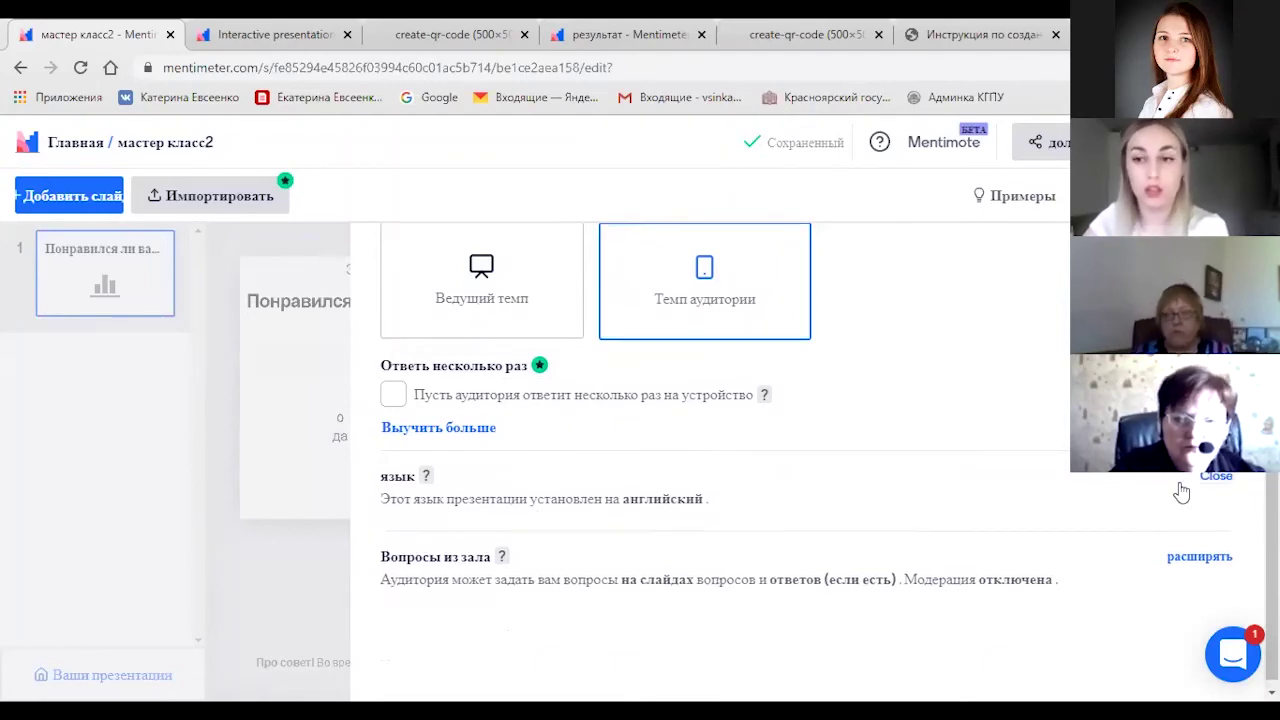
click(534, 540)
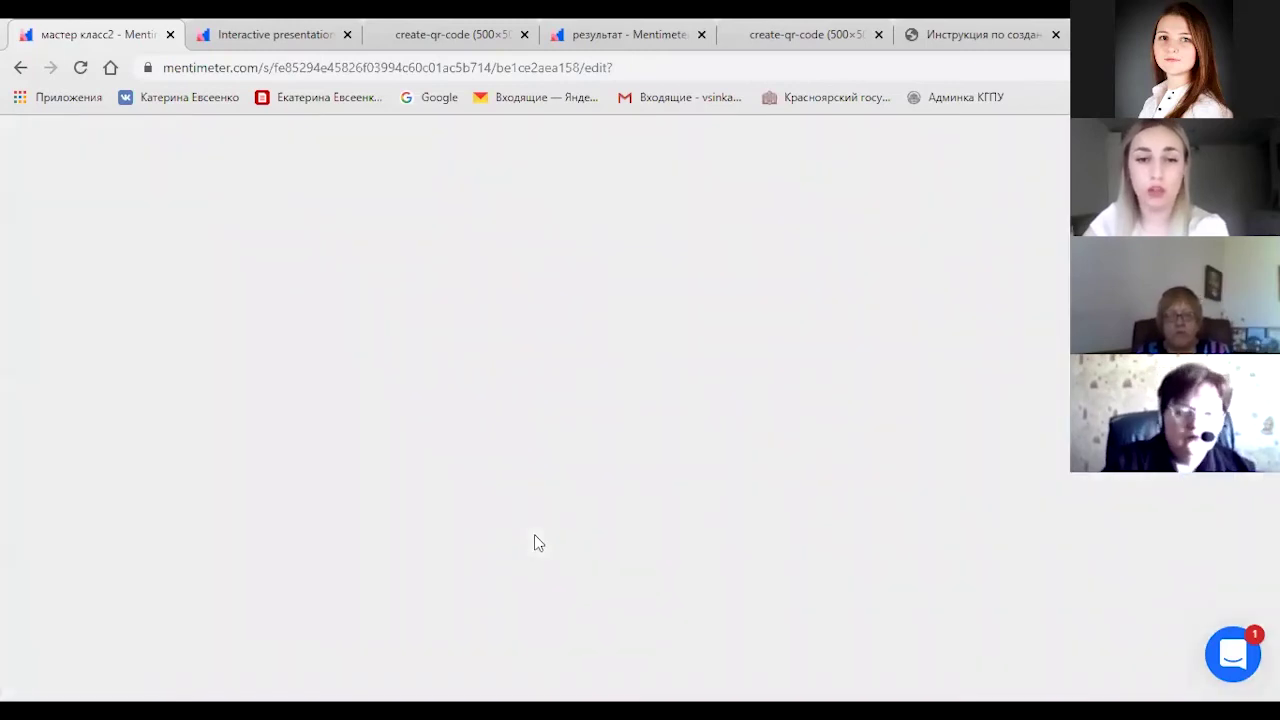
right_click(336, 338)
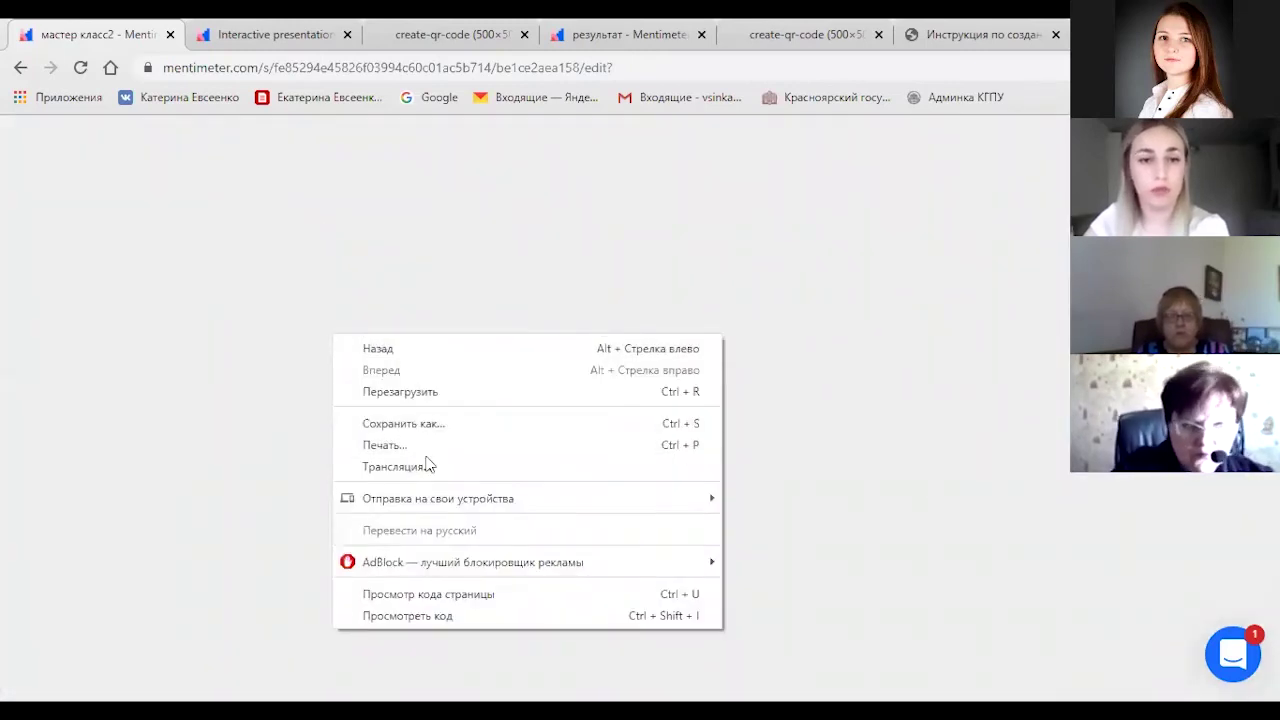
click(429, 391)
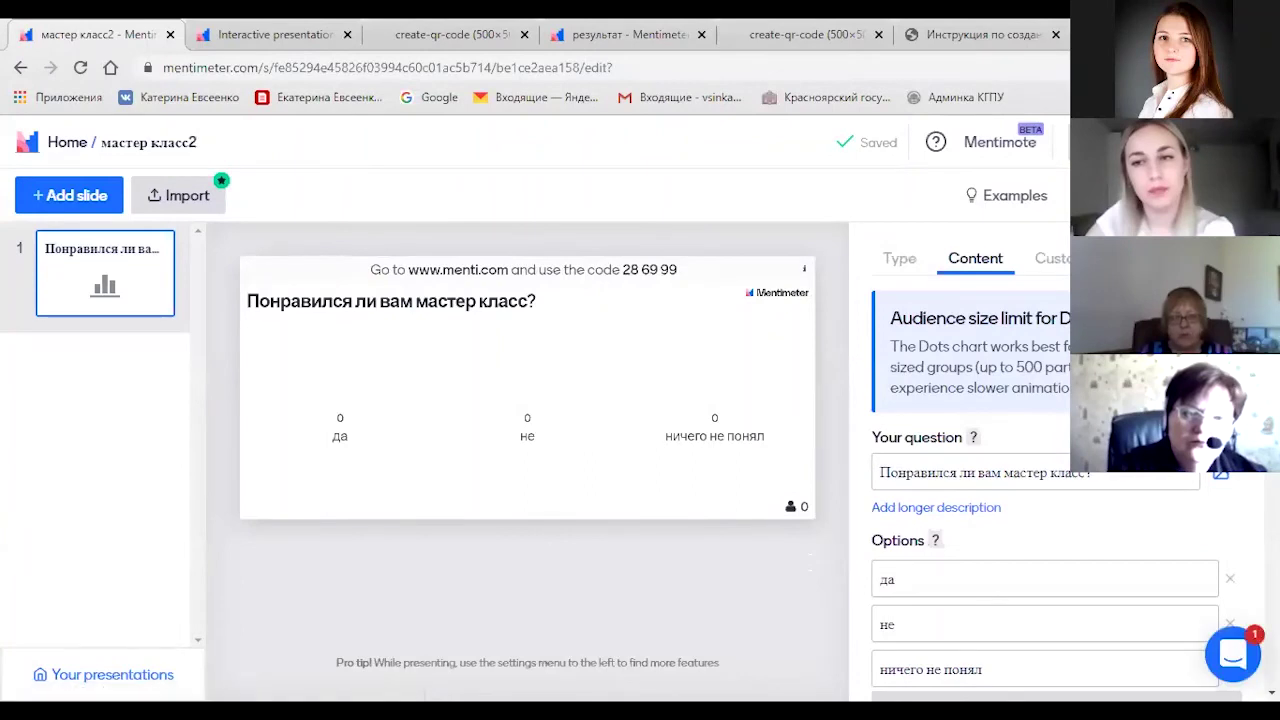
- Set the presentation language to Russian, expand the audience question settings, and close the configuration
click(1008, 414)
scroll(791, 500, down, 3)
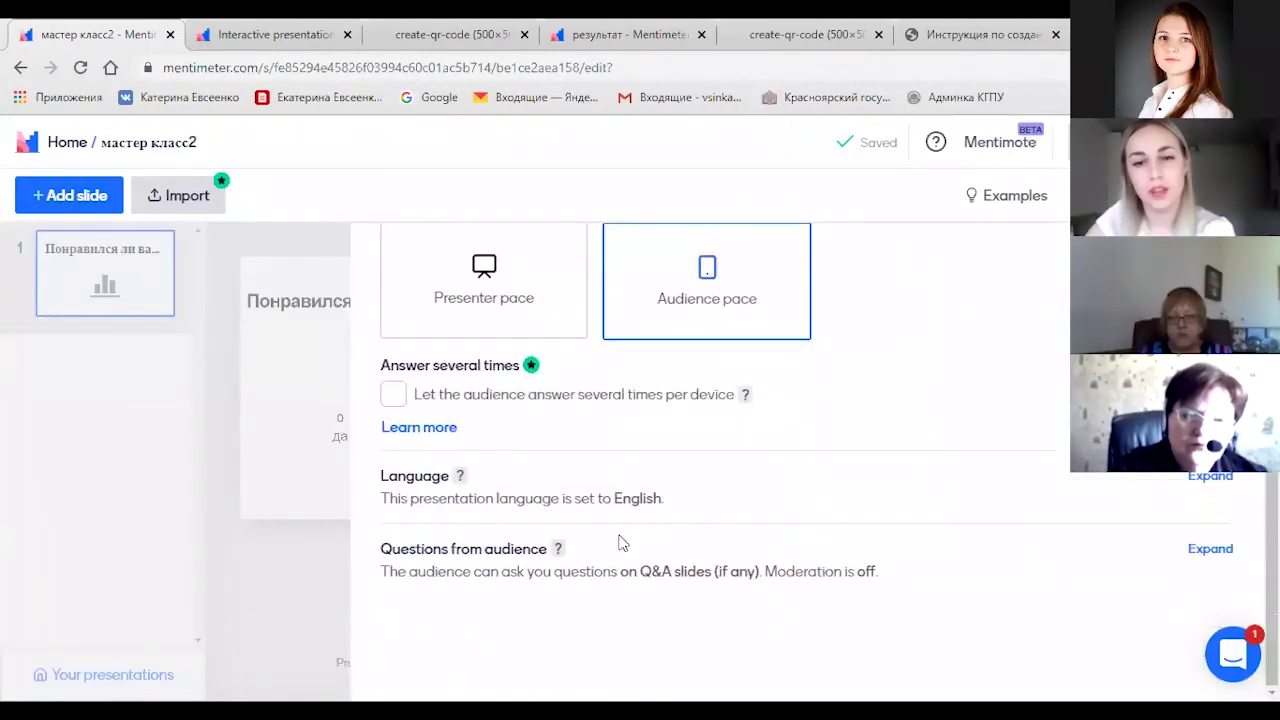
click(855, 510)
click(493, 534)
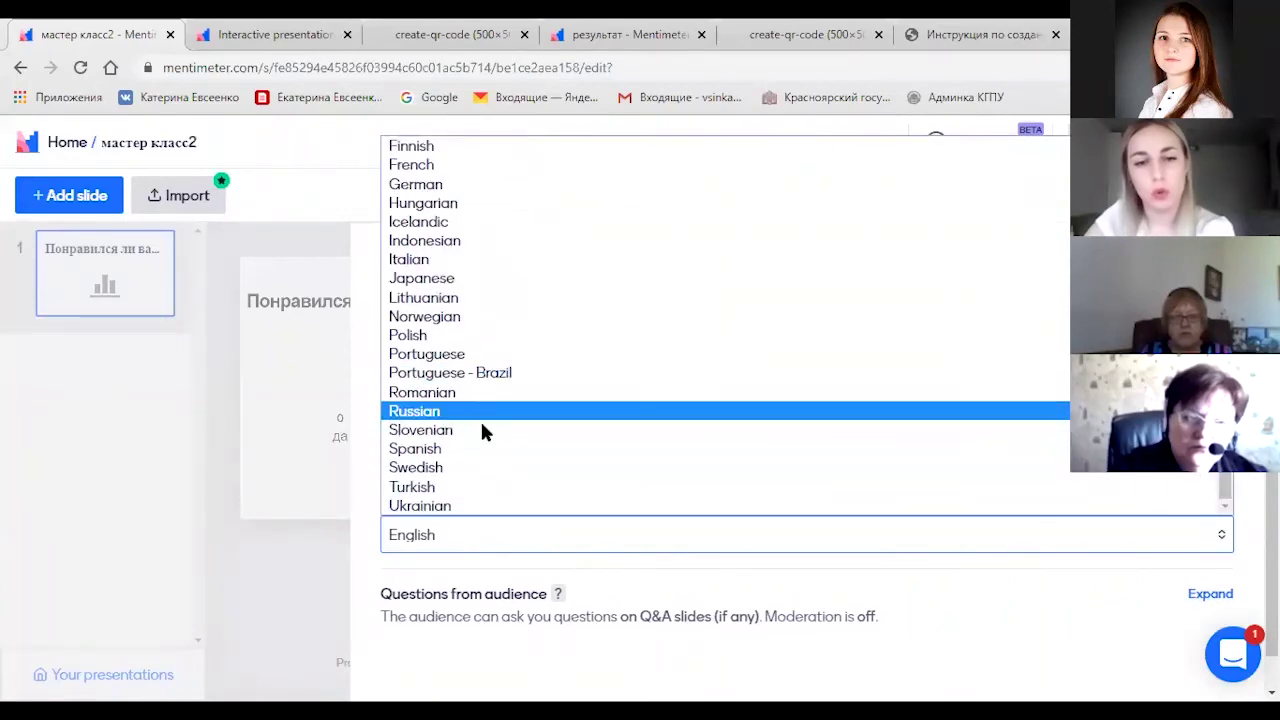
click(480, 416)
click(970, 595)
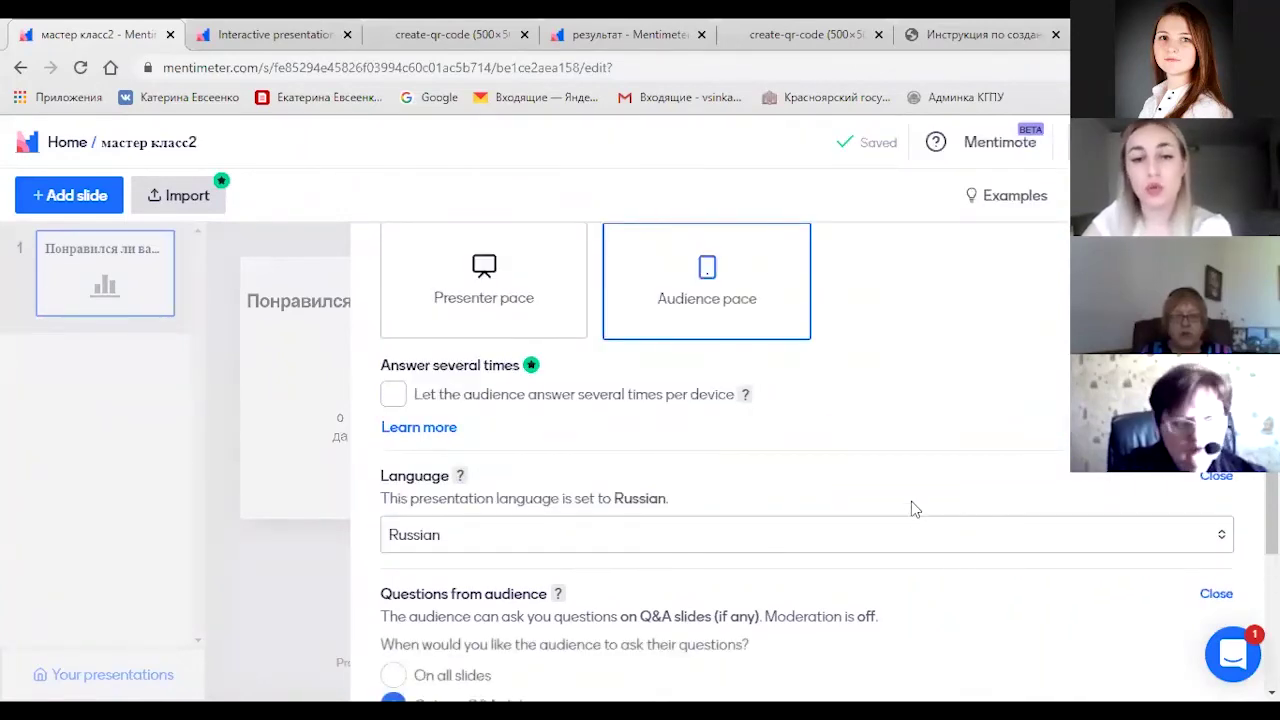
scroll(920, 503, up, 2)
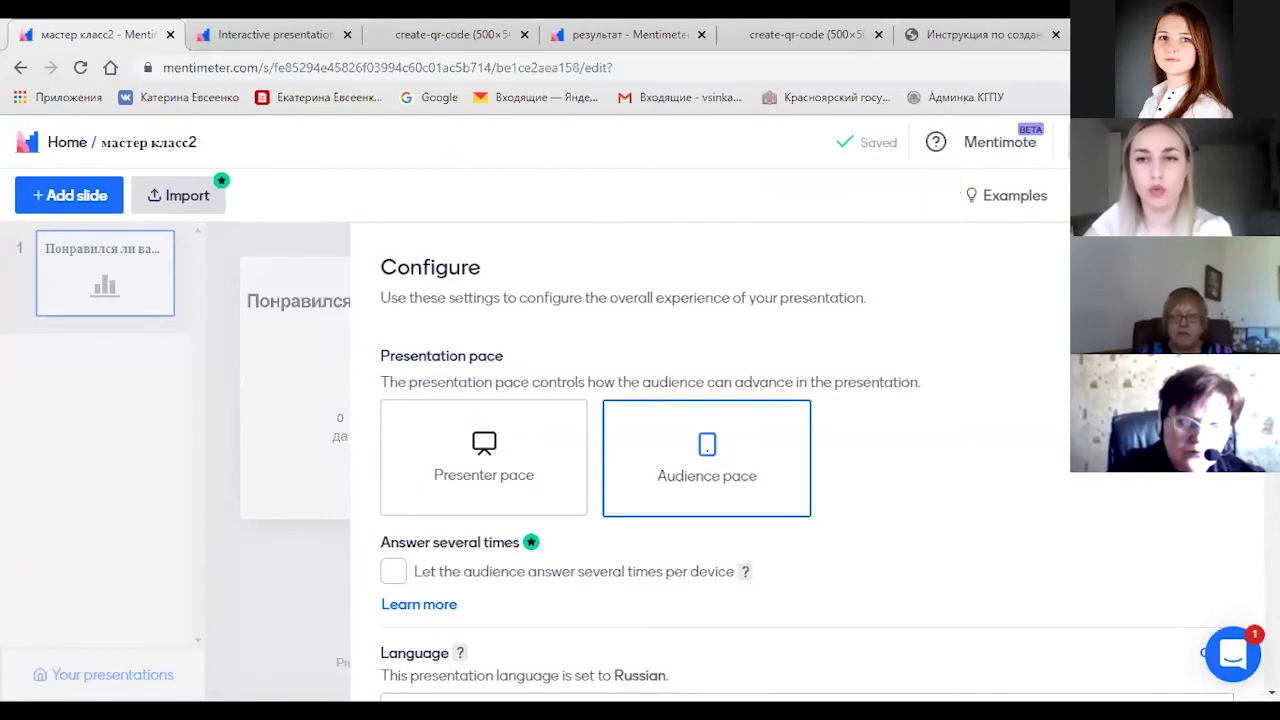
key(Escape)
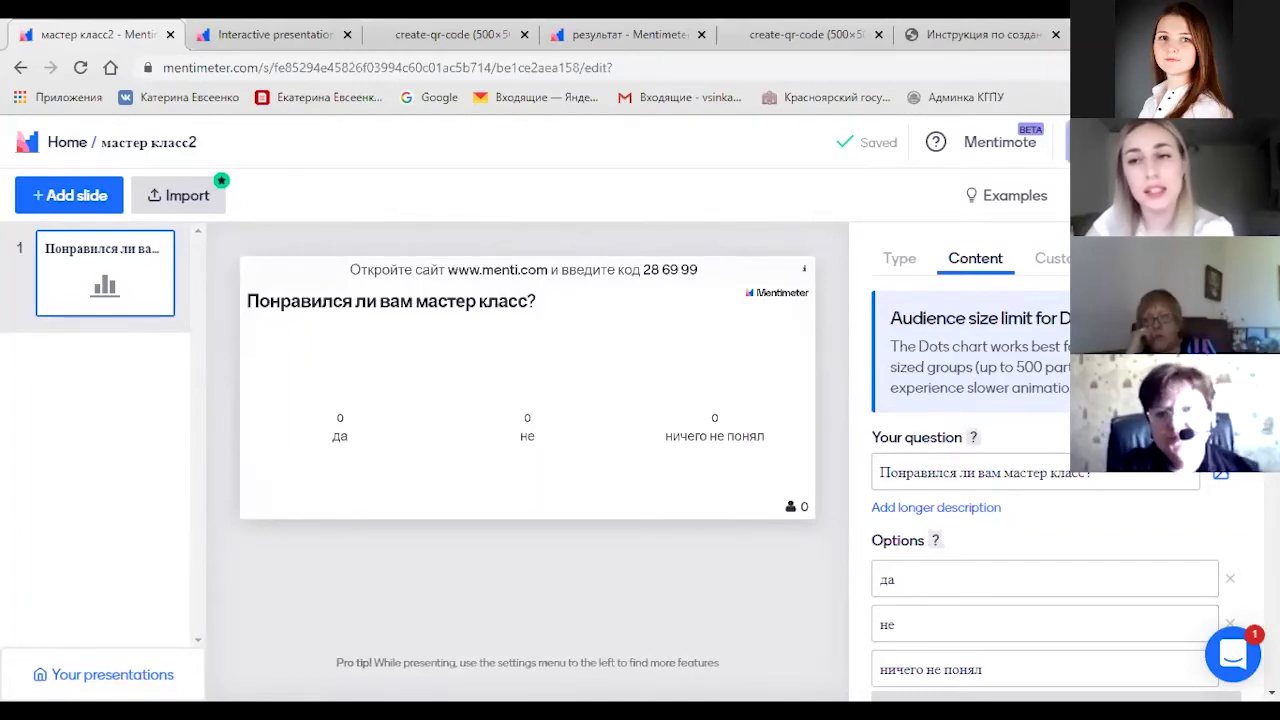
- Open the presentation's sharing options and examine the participation digit code, direct access link and QR code
click(1110, 142)
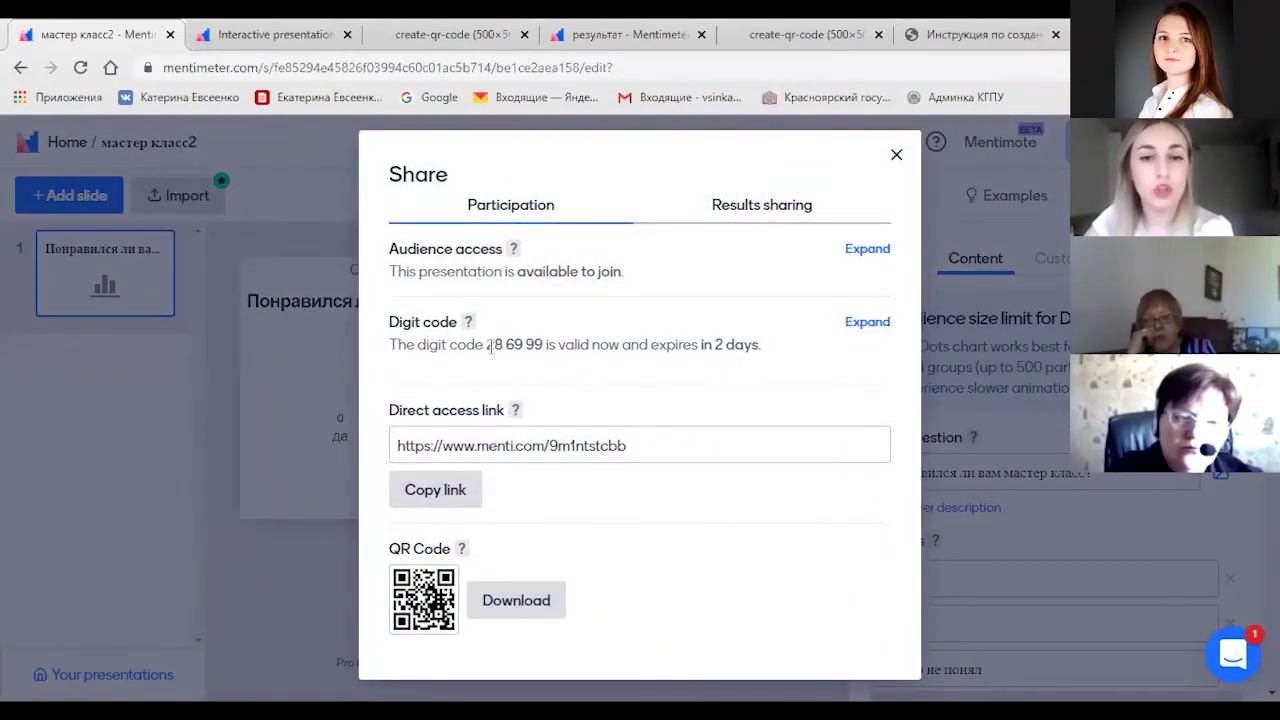
drag(487, 344, 543, 344)
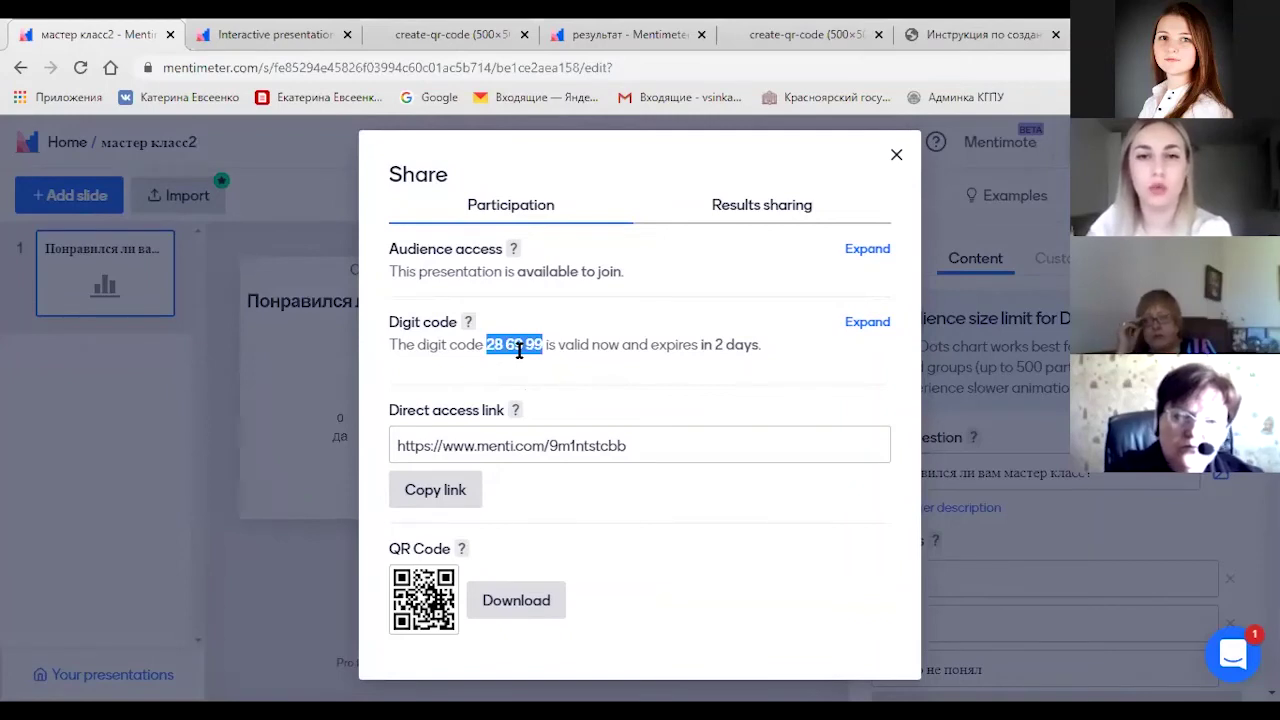
click(495, 450)
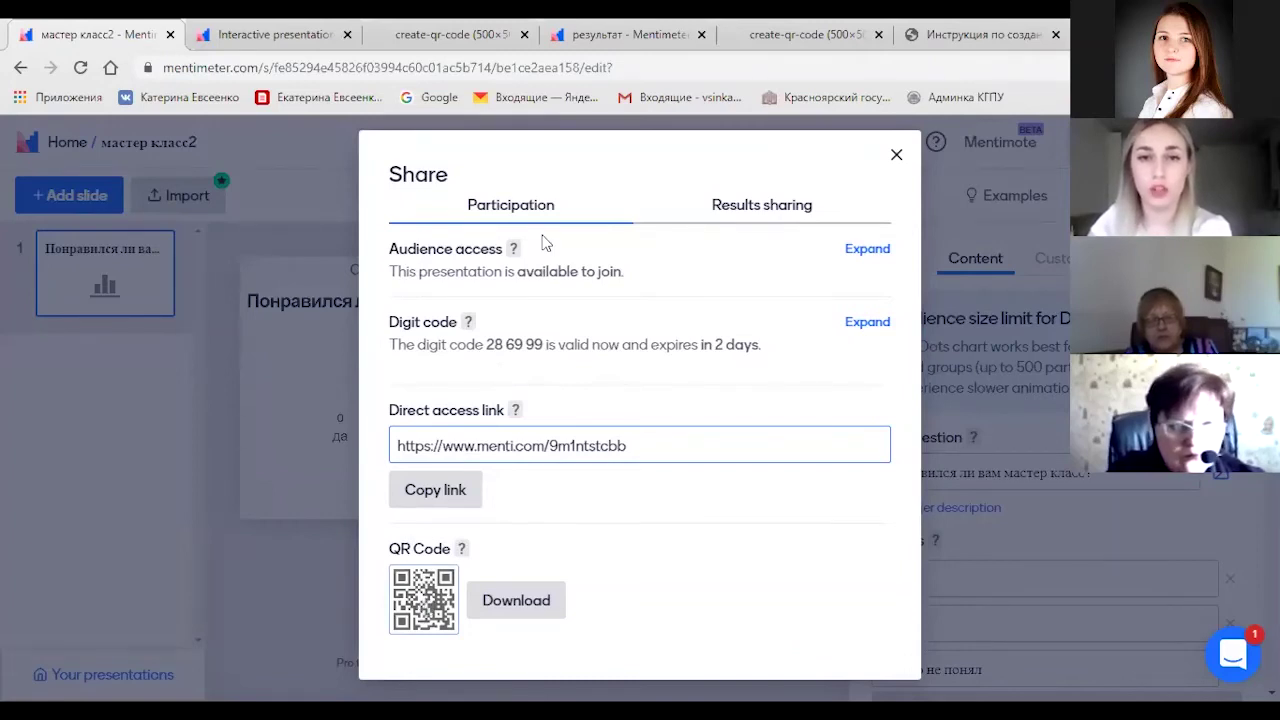
click(474, 550)
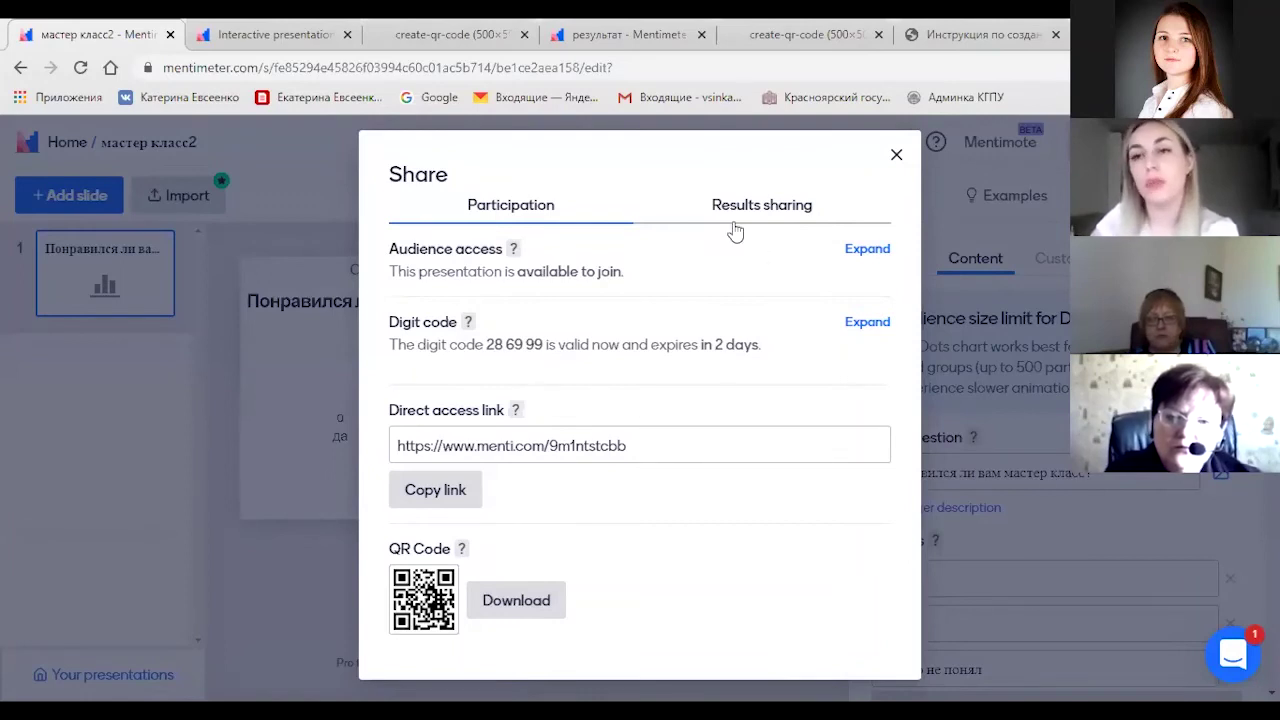
- View the participation QR code at full size, close it and leave the sharing options
click(452, 585)
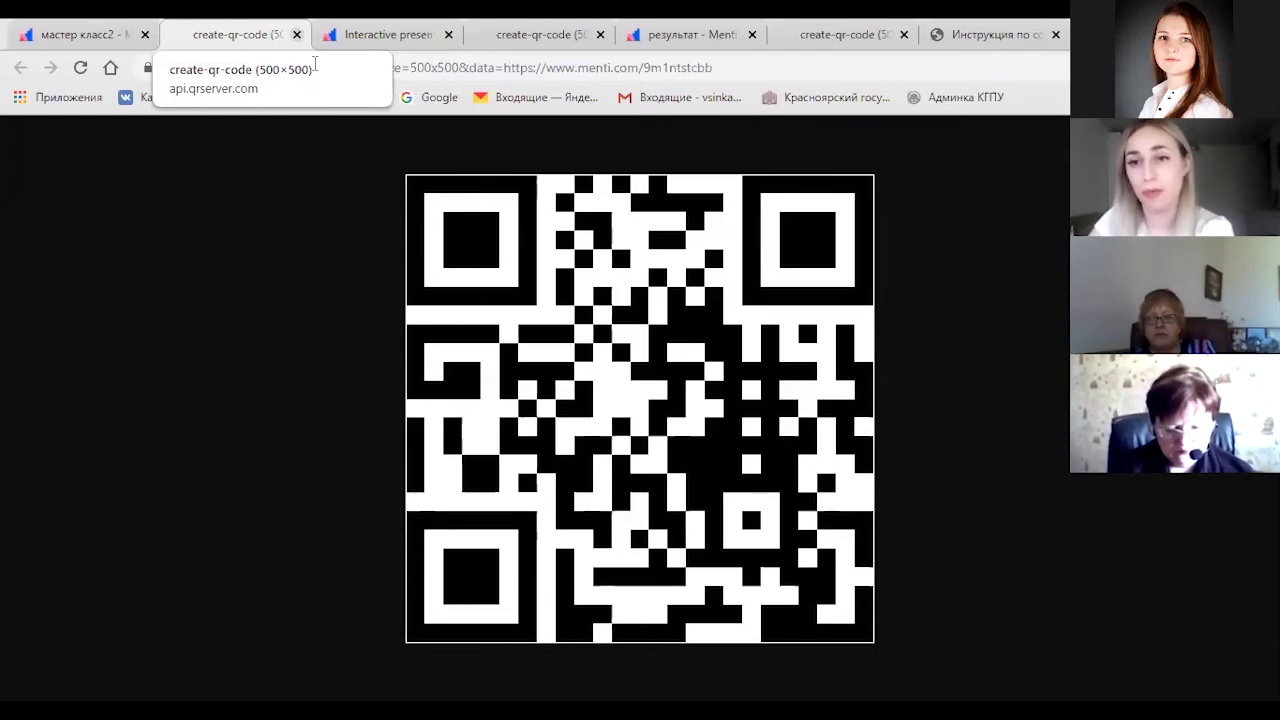
key(ctrl+w)
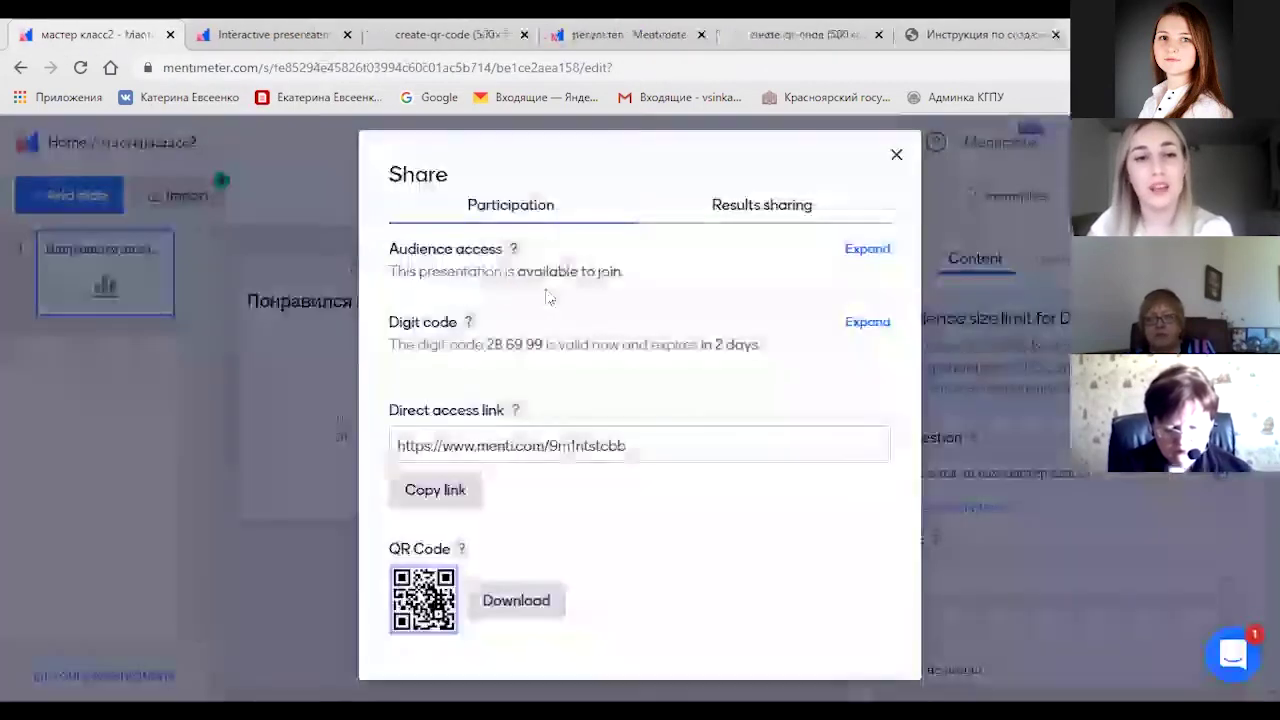
click(169, 418)
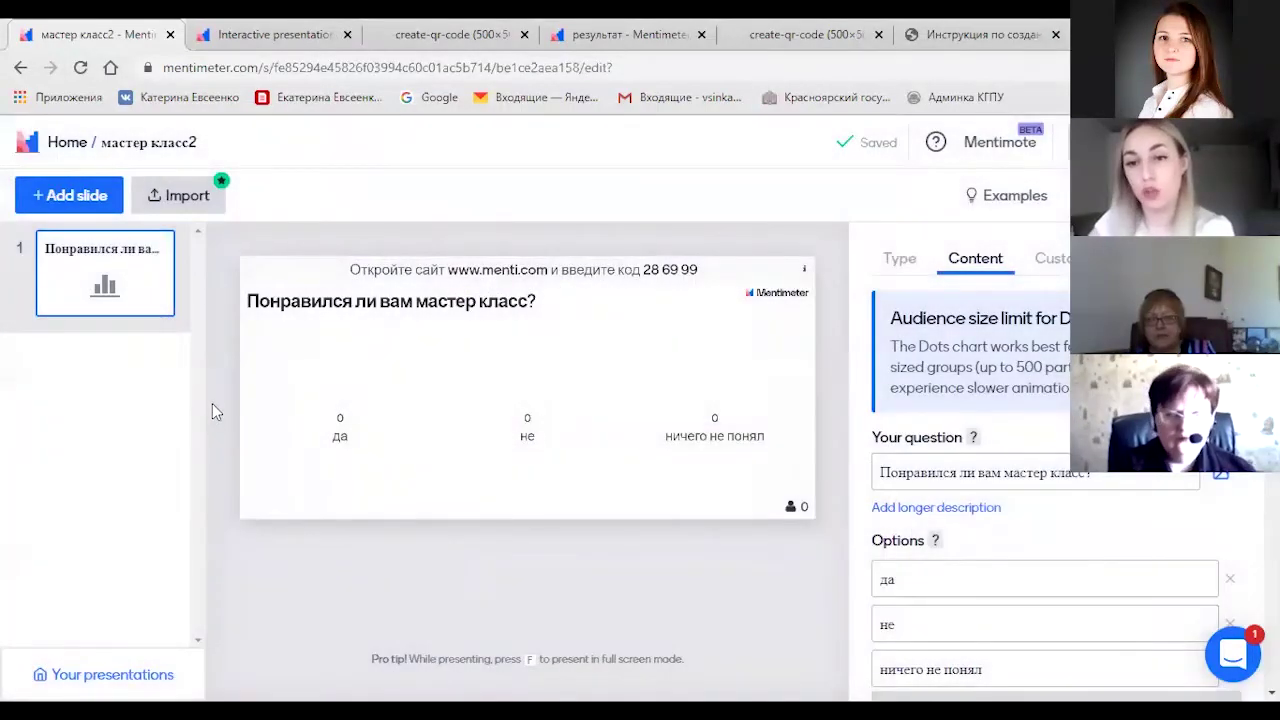